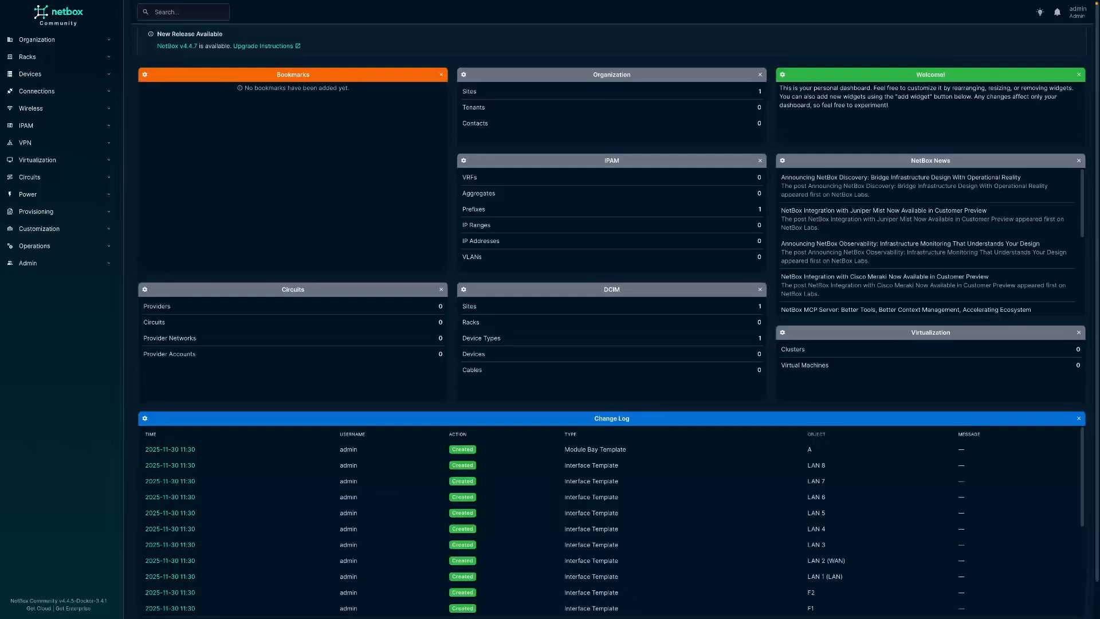
- Review the existing manufacturers, device types and device roles
click(30, 74)
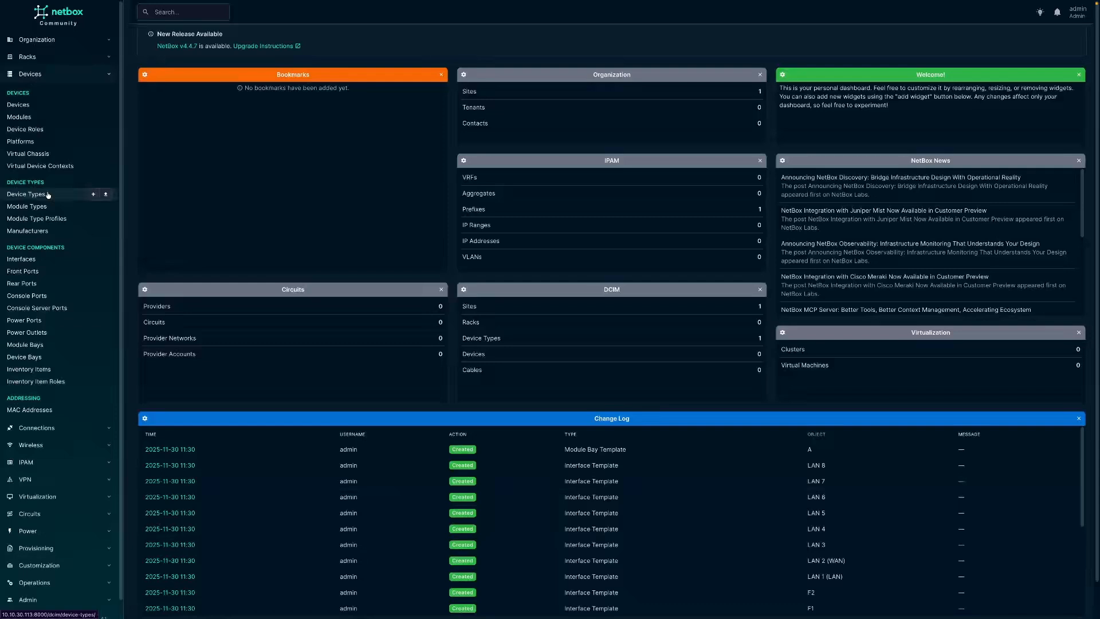
click(46, 231)
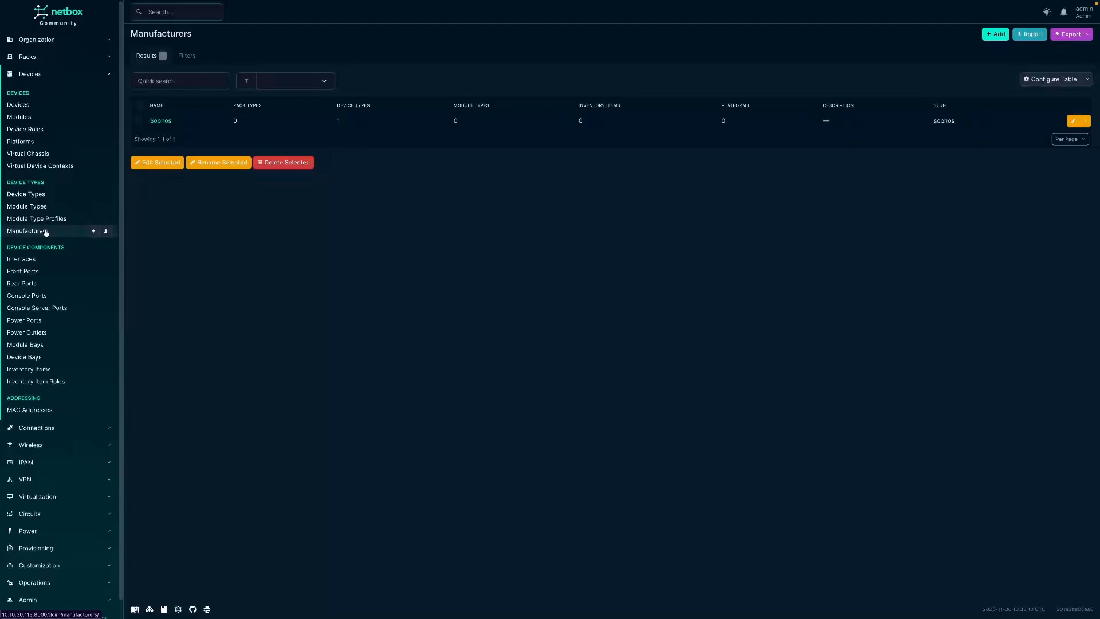
click(54, 196)
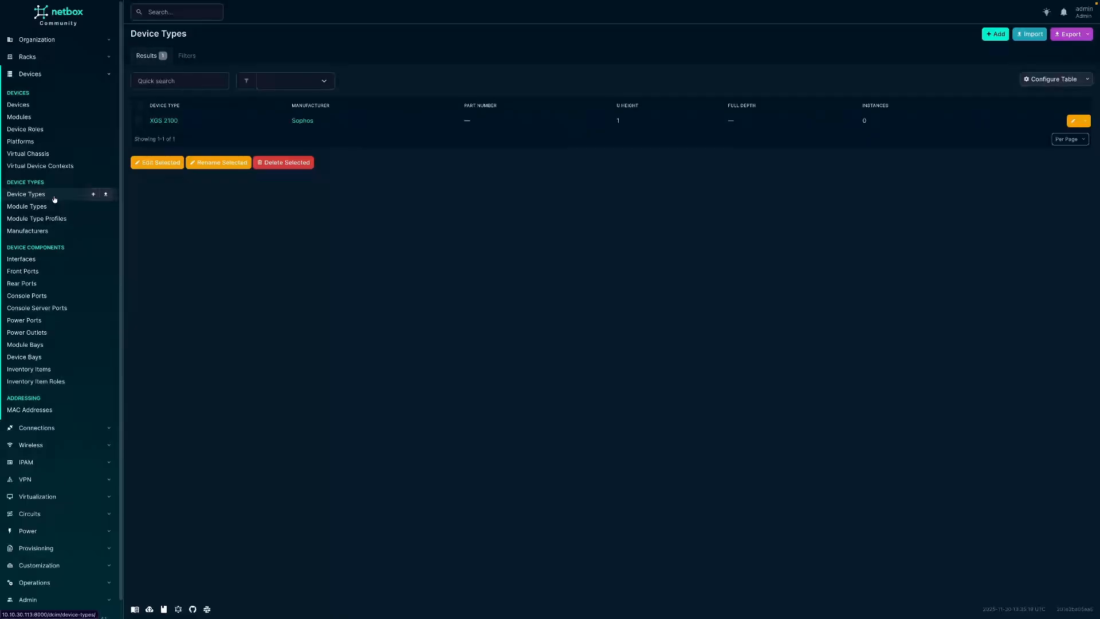
click(48, 131)
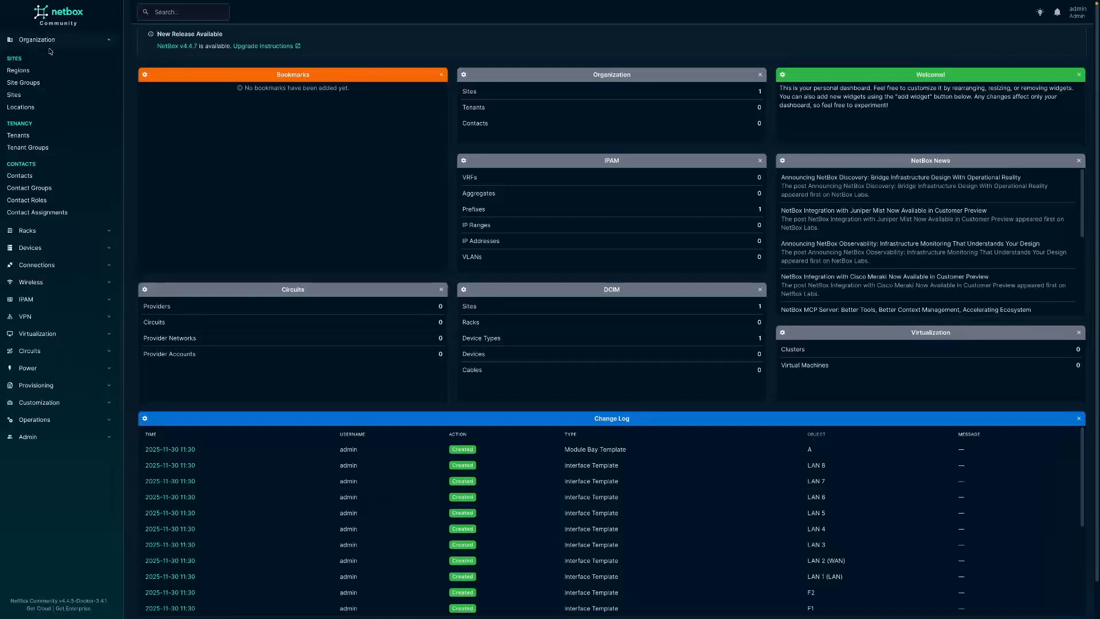
- Create a new site named LAB-DC1 with the slug lab-dc1 and Active status
click(35, 99)
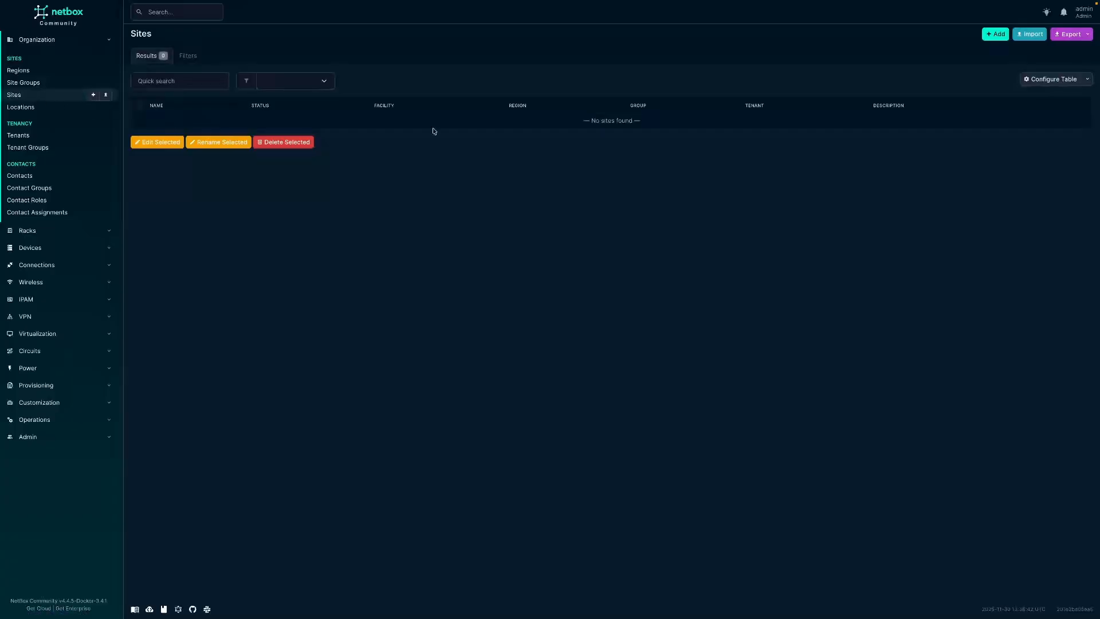
click(995, 34)
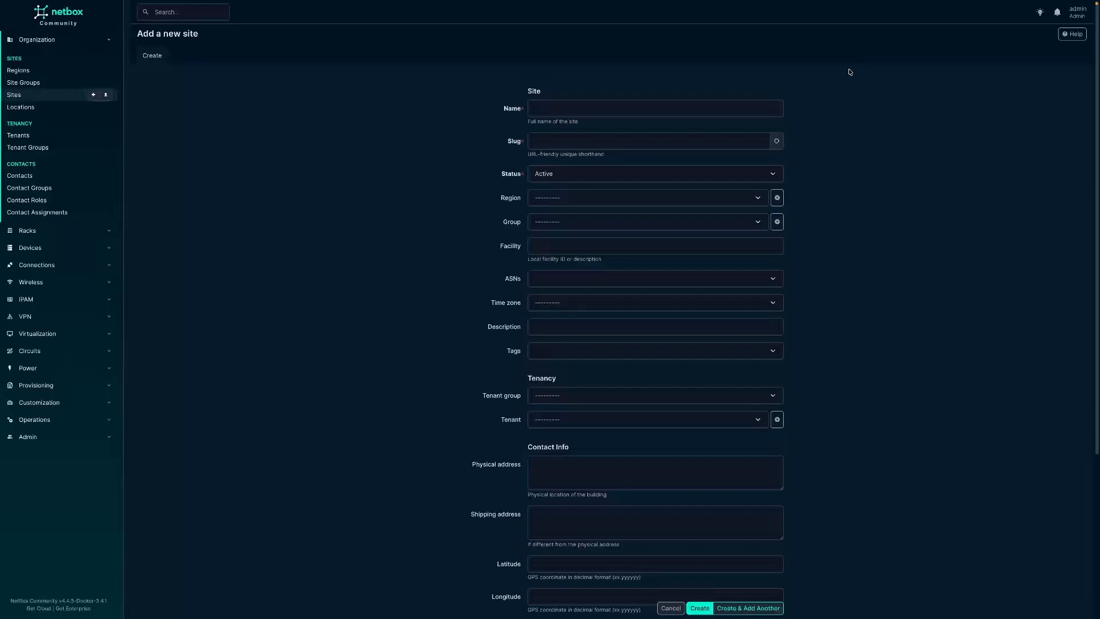
click(566, 106)
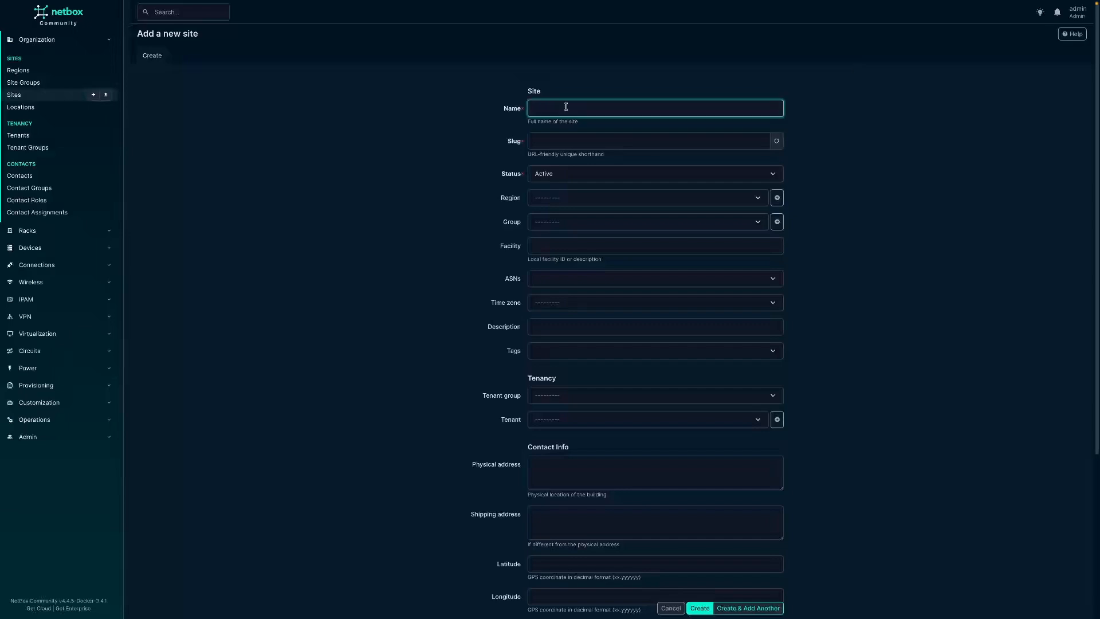
text(LAB-DC1)
click(527, 156)
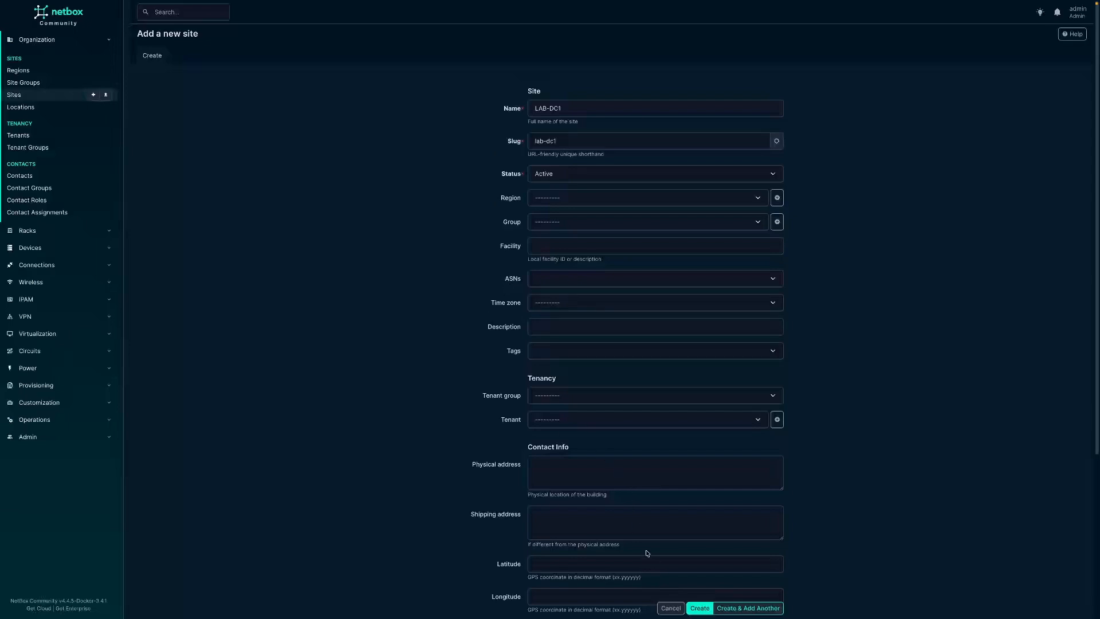
click(699, 609)
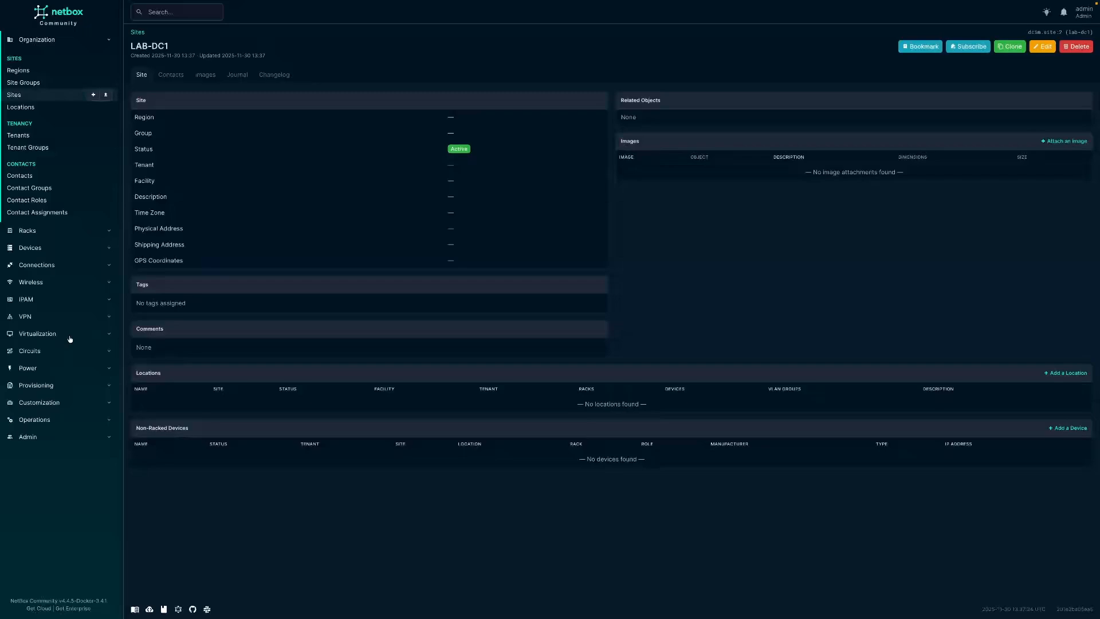
- Start a new IPAM prefix and enter 10.20.0.0/16 as its network
click(47, 300)
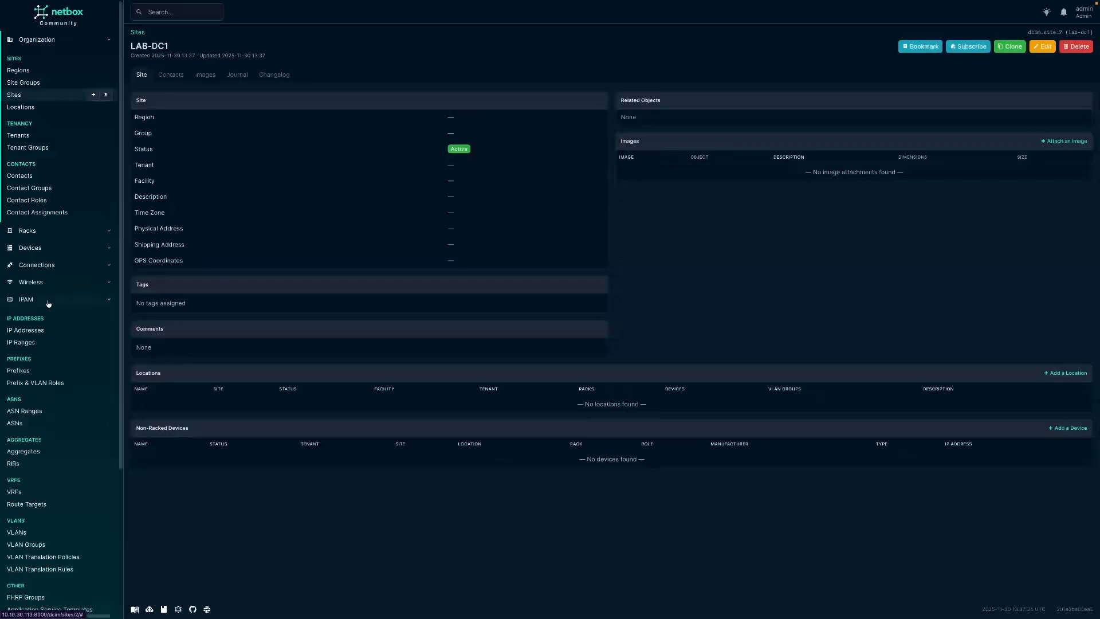
click(51, 371)
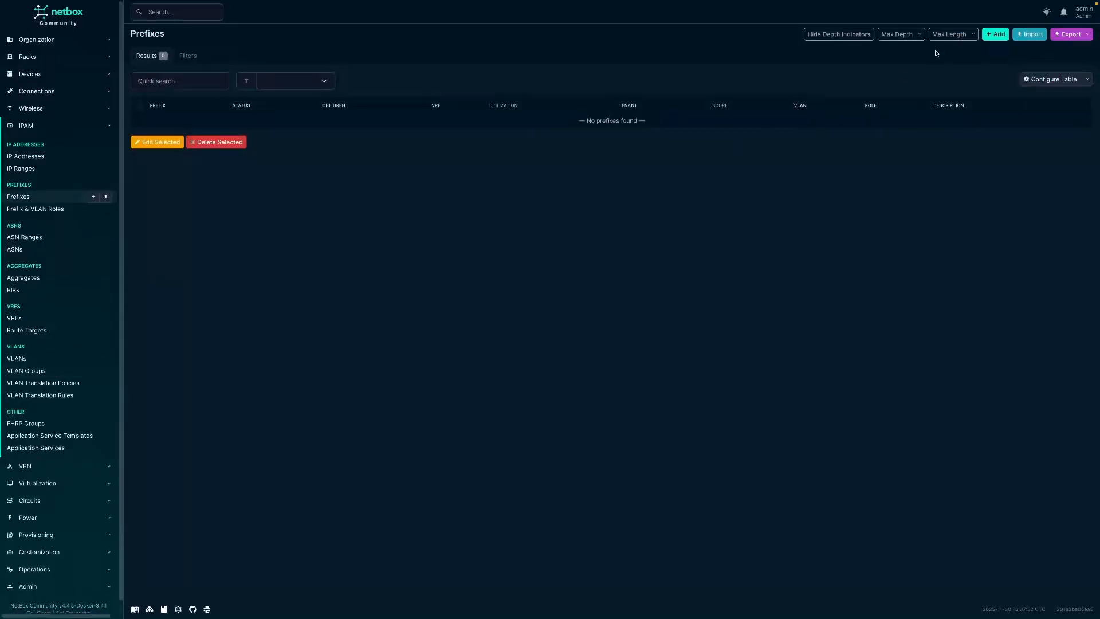
click(999, 35)
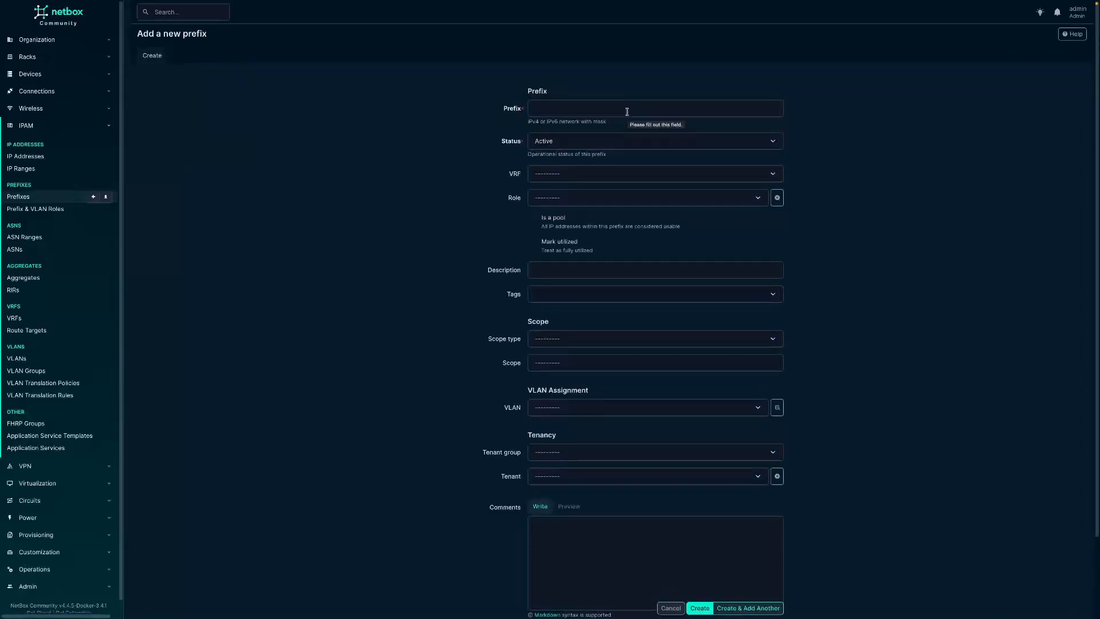
click(626, 111)
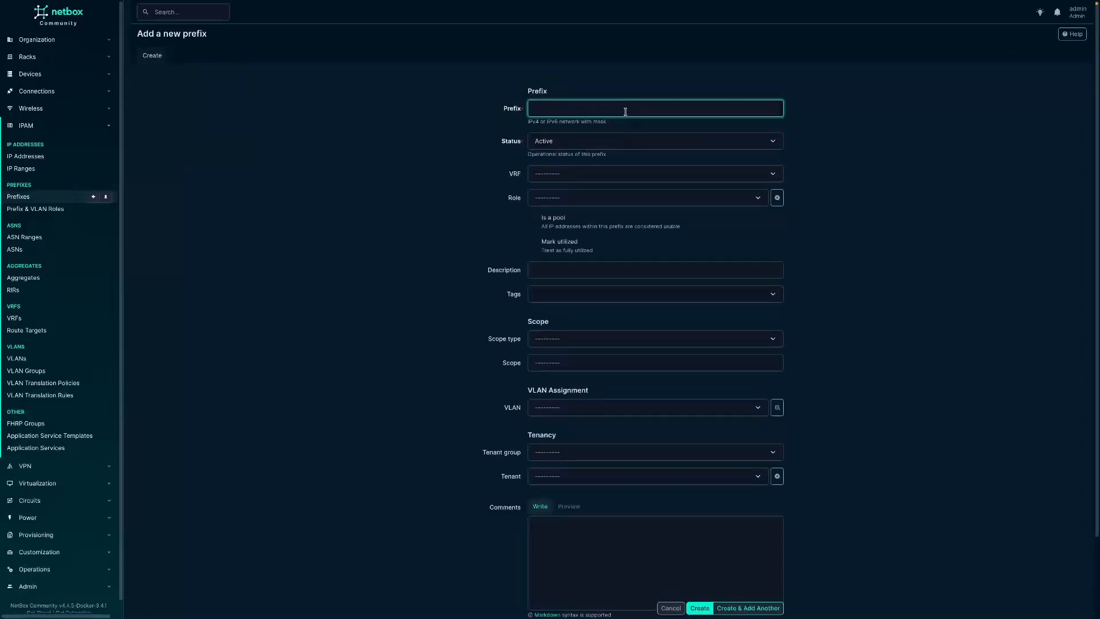
text(10.20)
text(.0.0/16)
click(401, 182)
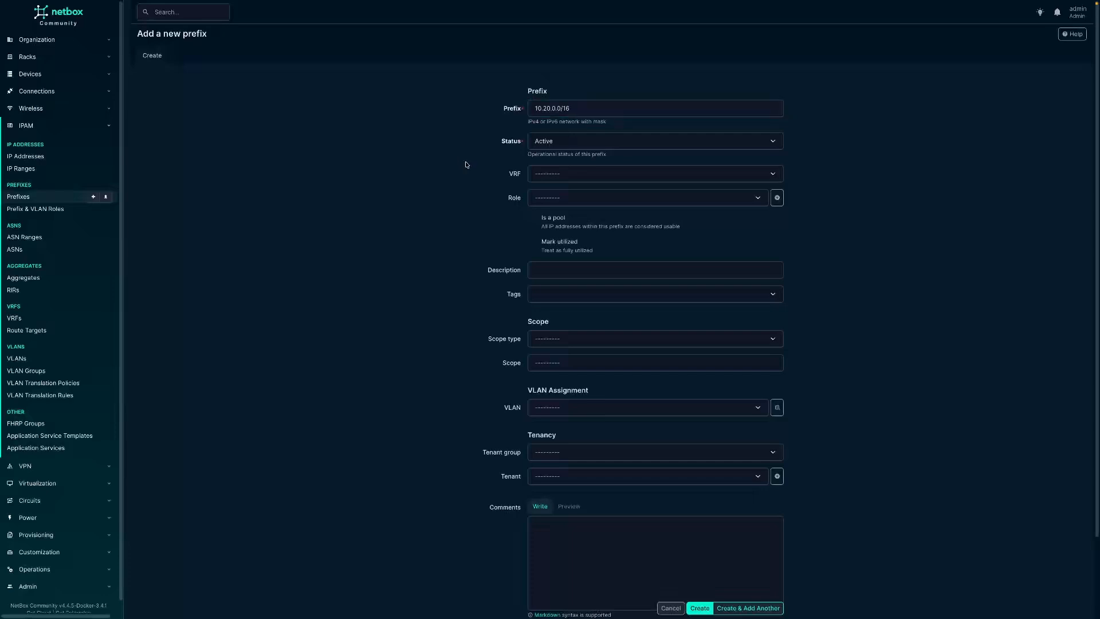
- Mark the new prefix as a pool, scope it to the DCIM site LAB-DC1 and create it
click(533, 219)
click(560, 343)
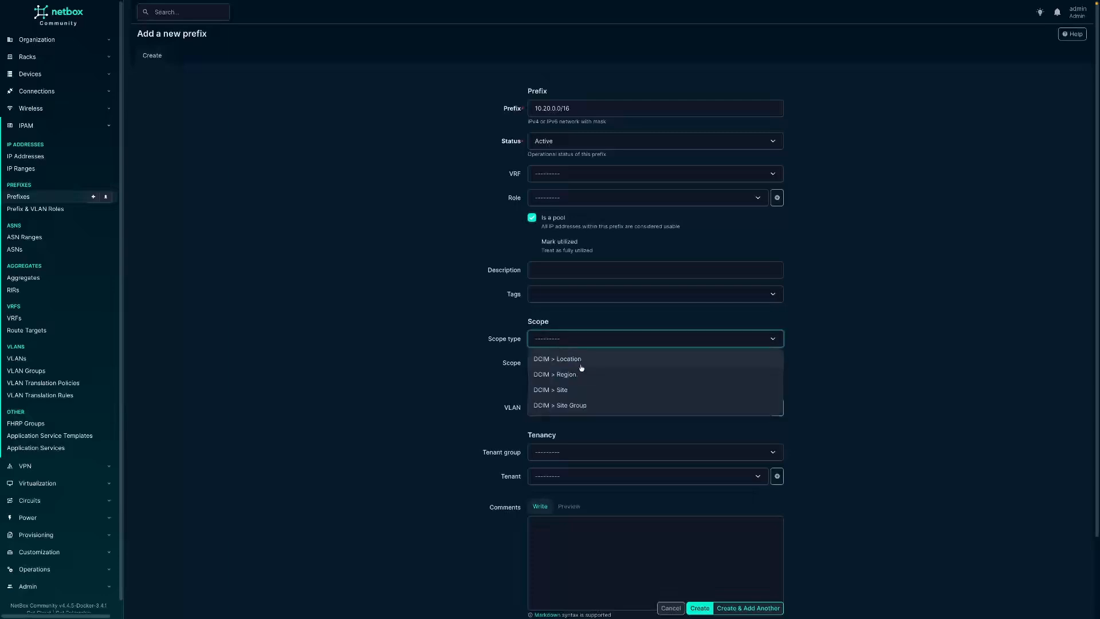
click(577, 388)
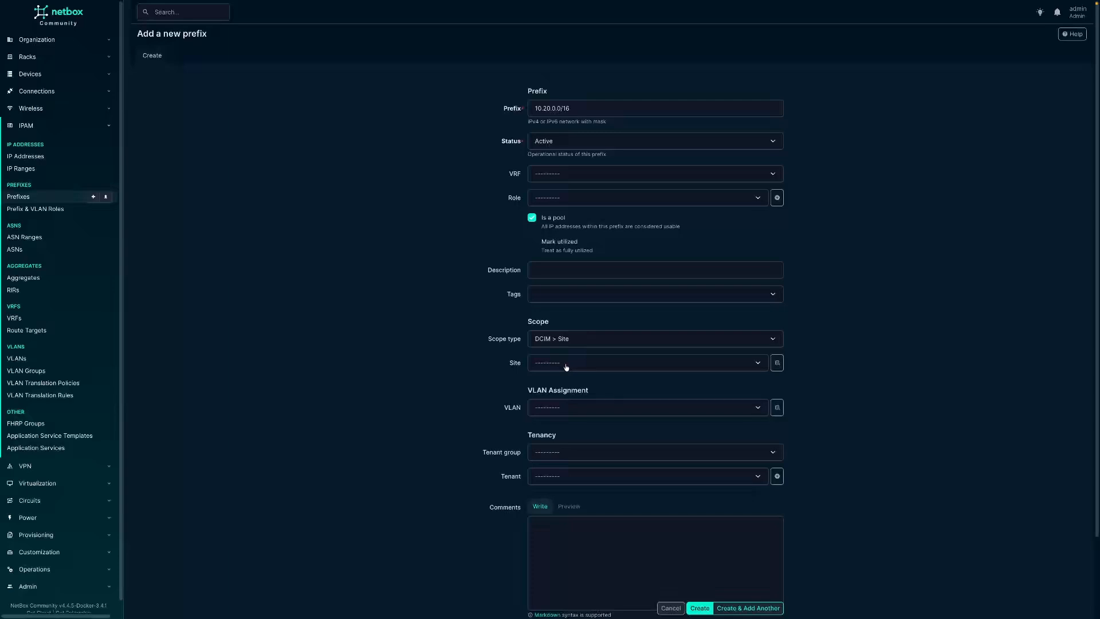
click(566, 367)
click(560, 383)
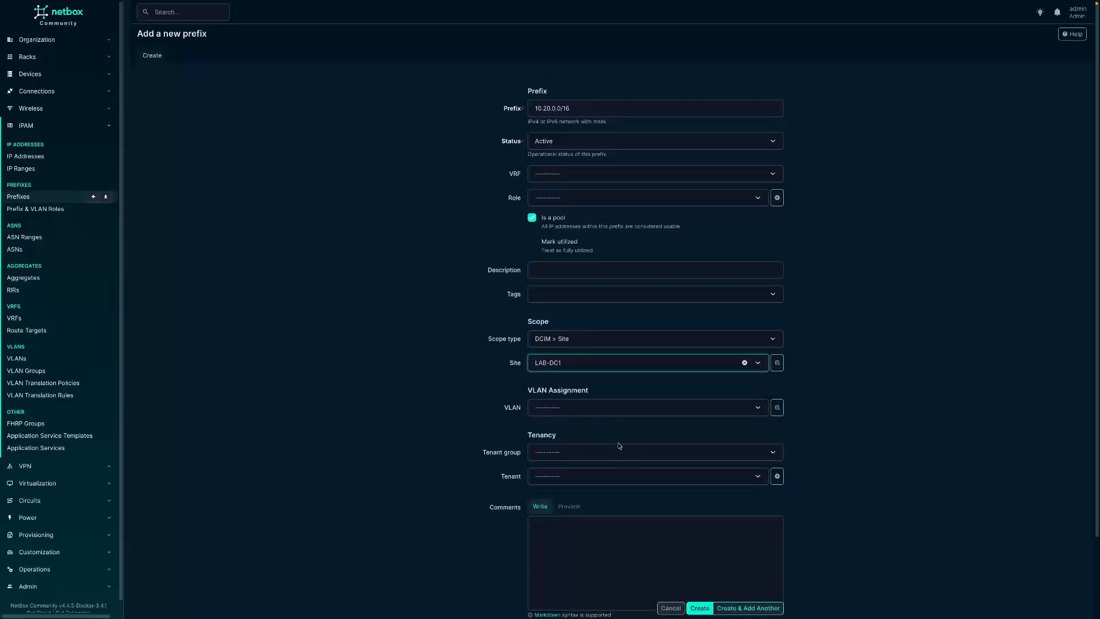
click(700, 607)
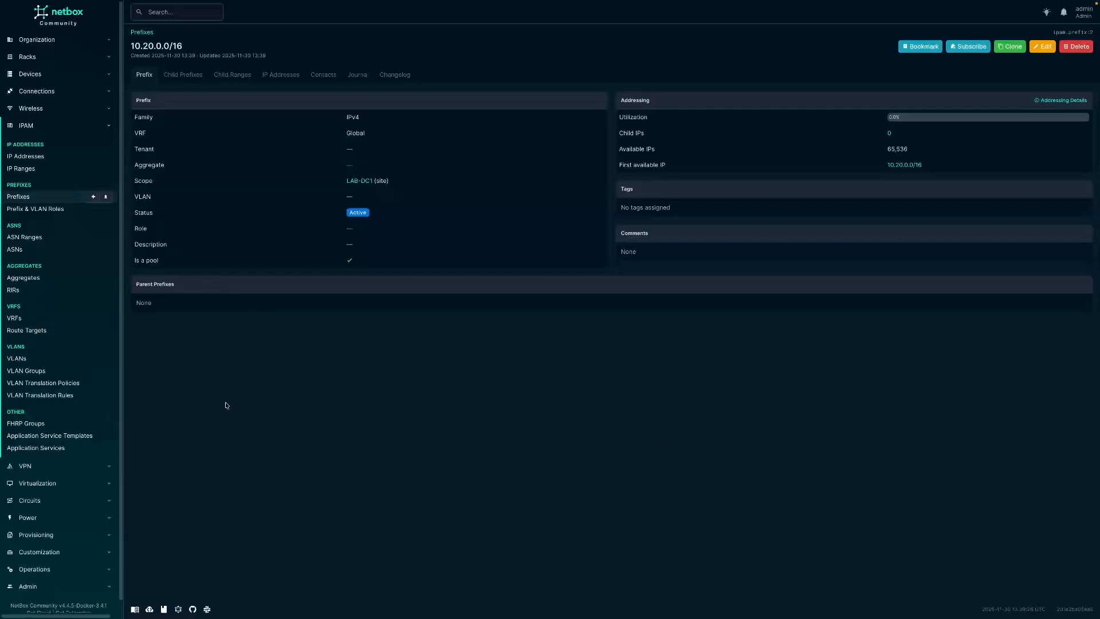
- Start a new device, name it lab-fw01 and assign it the Firewall role
click(40, 74)
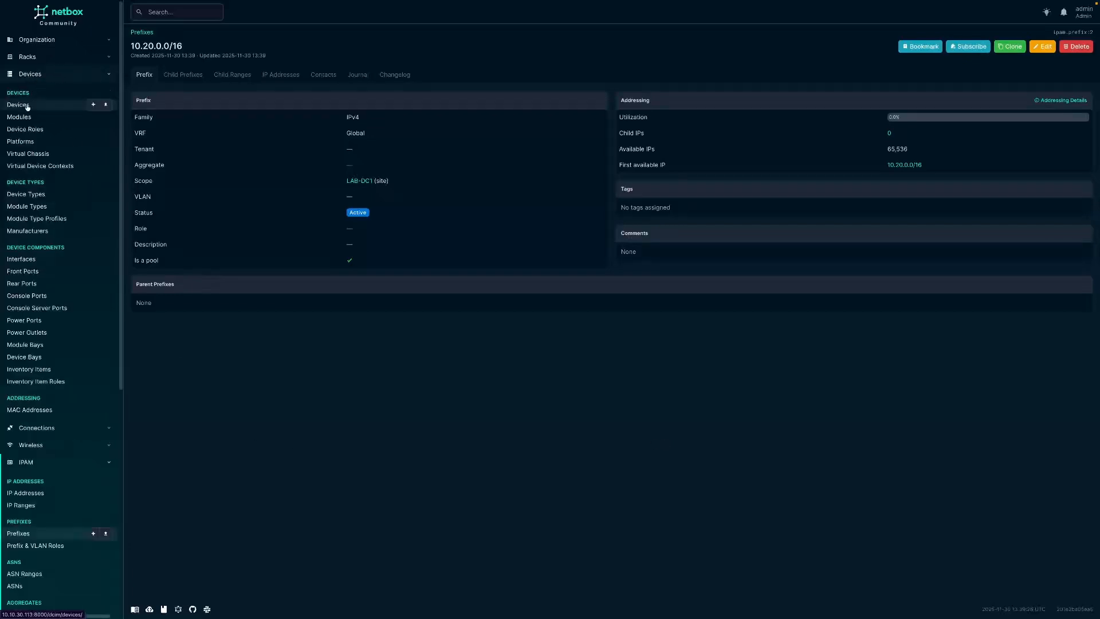
click(27, 106)
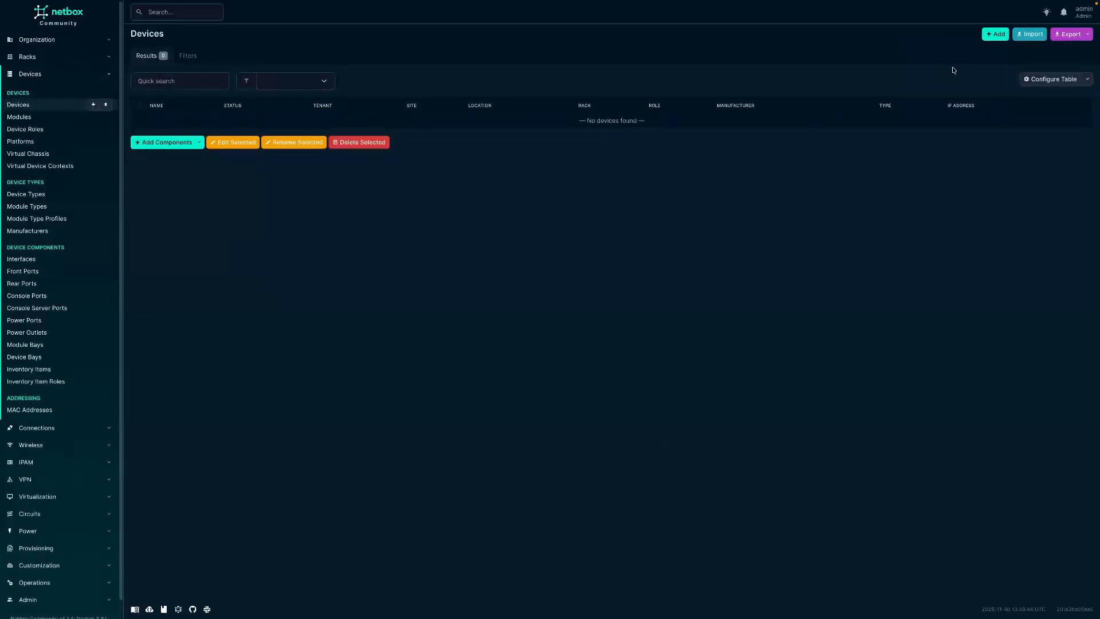
click(994, 37)
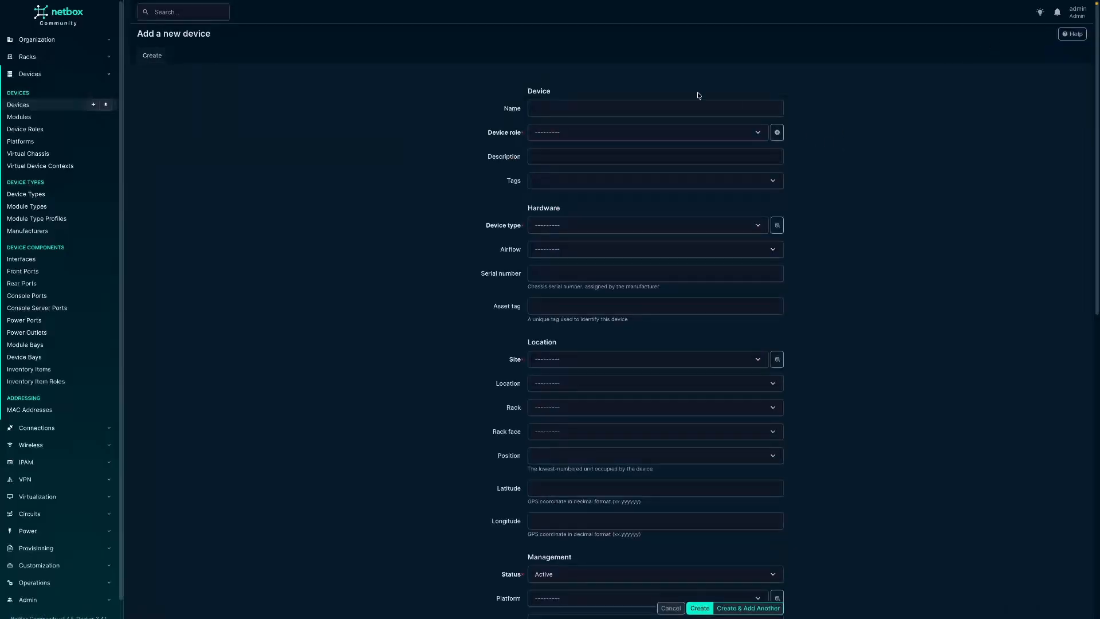
click(560, 106)
text(lab)
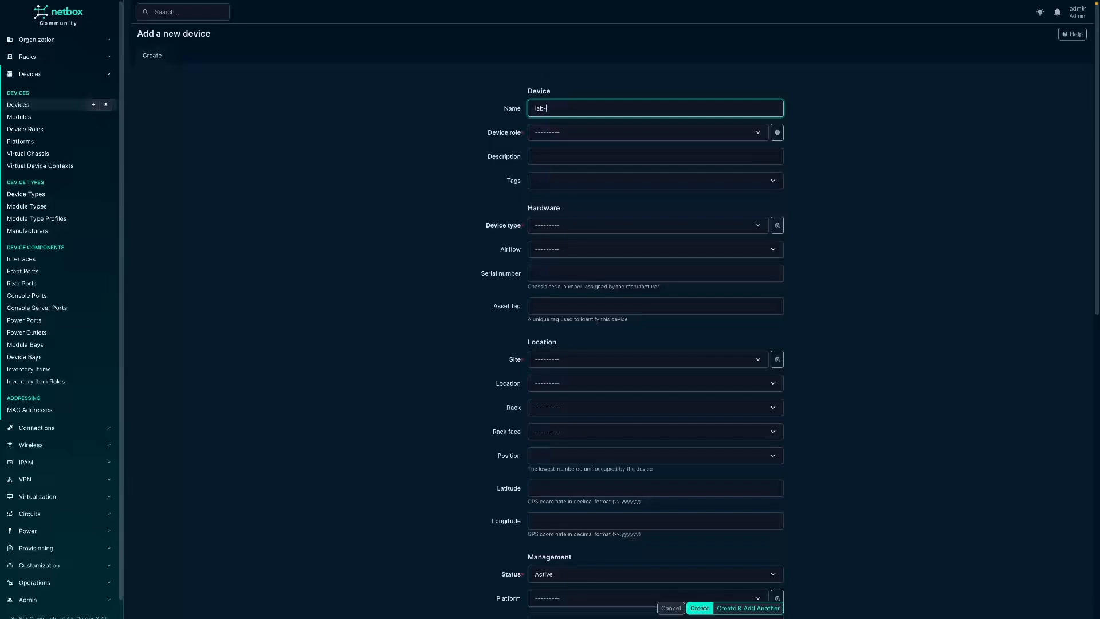
text(-fw01)
click(578, 133)
click(571, 154)
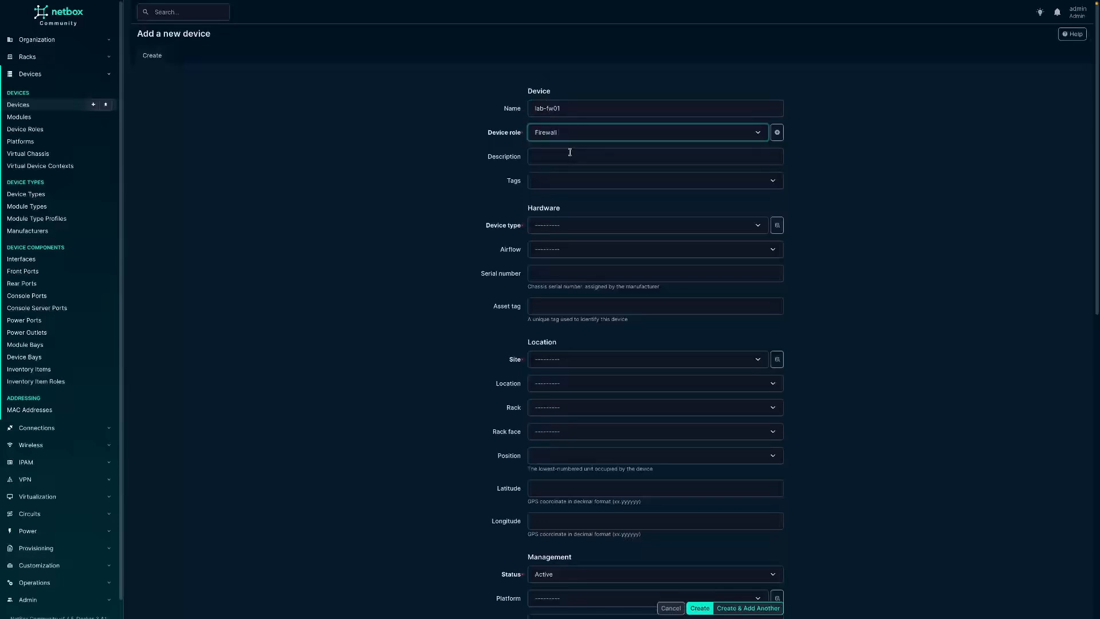
- Set the new device's type to Sophos XGS 2100 and its site to LAB-DC1, and create it
click(570, 228)
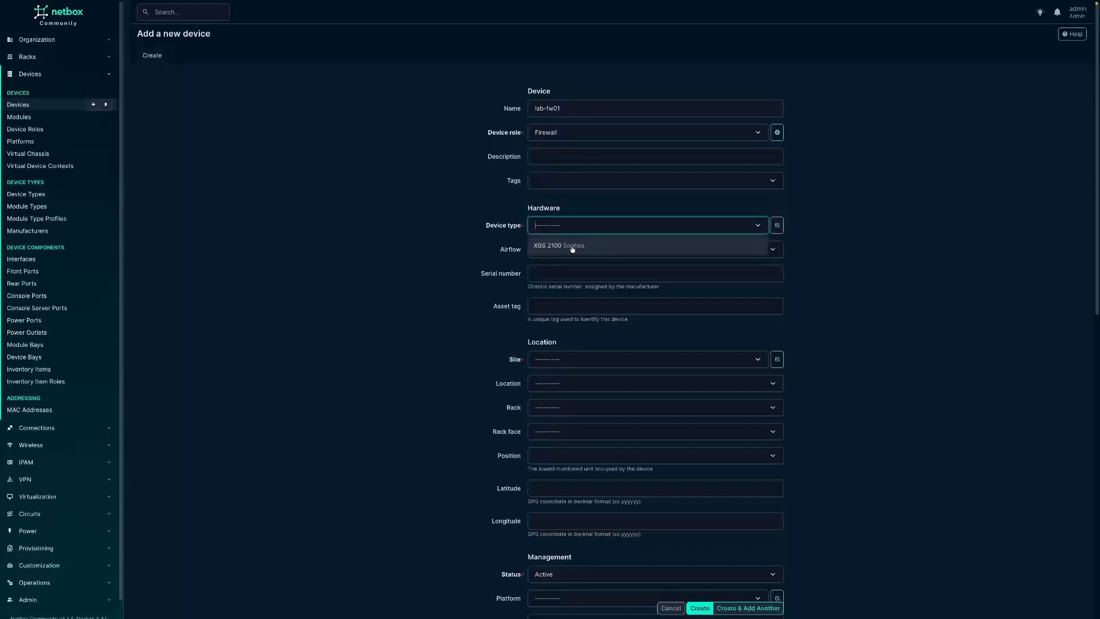
click(572, 247)
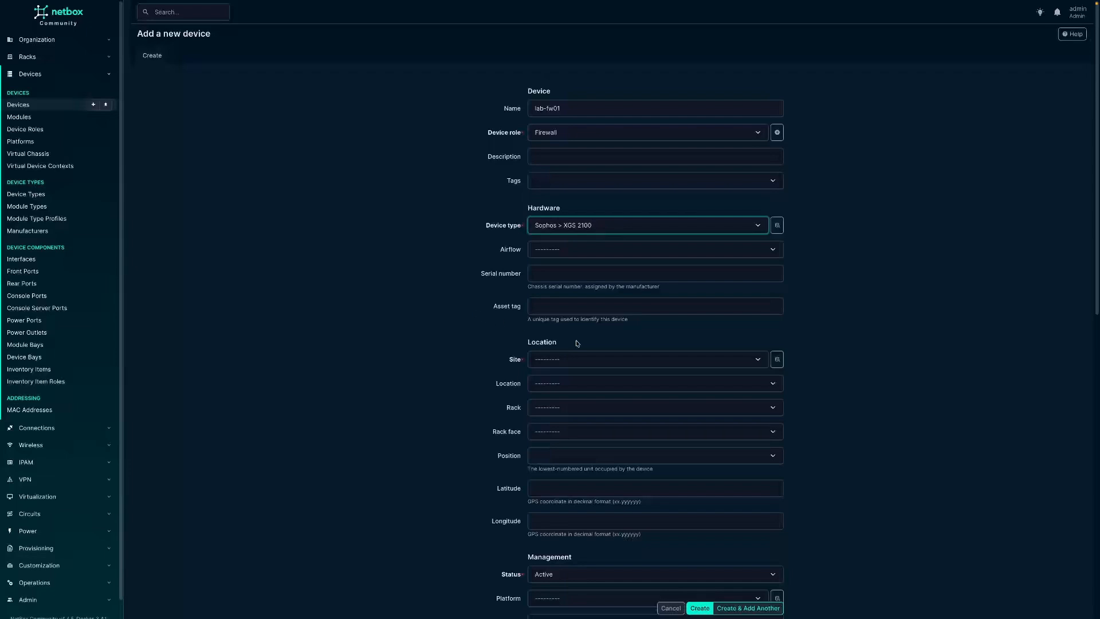
click(593, 362)
click(561, 386)
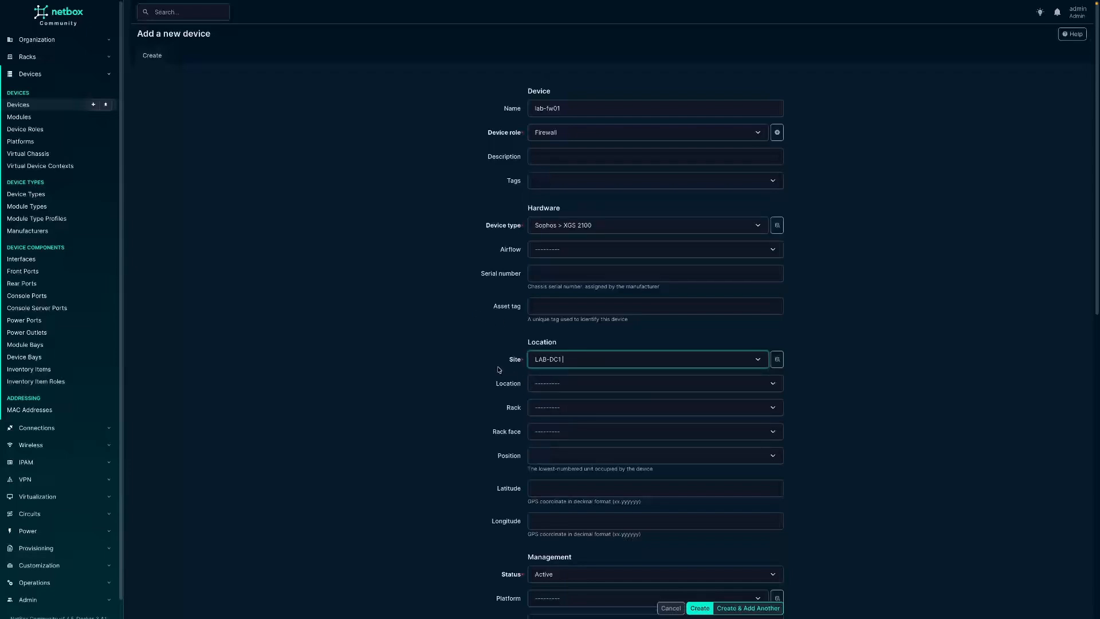
click(699, 608)
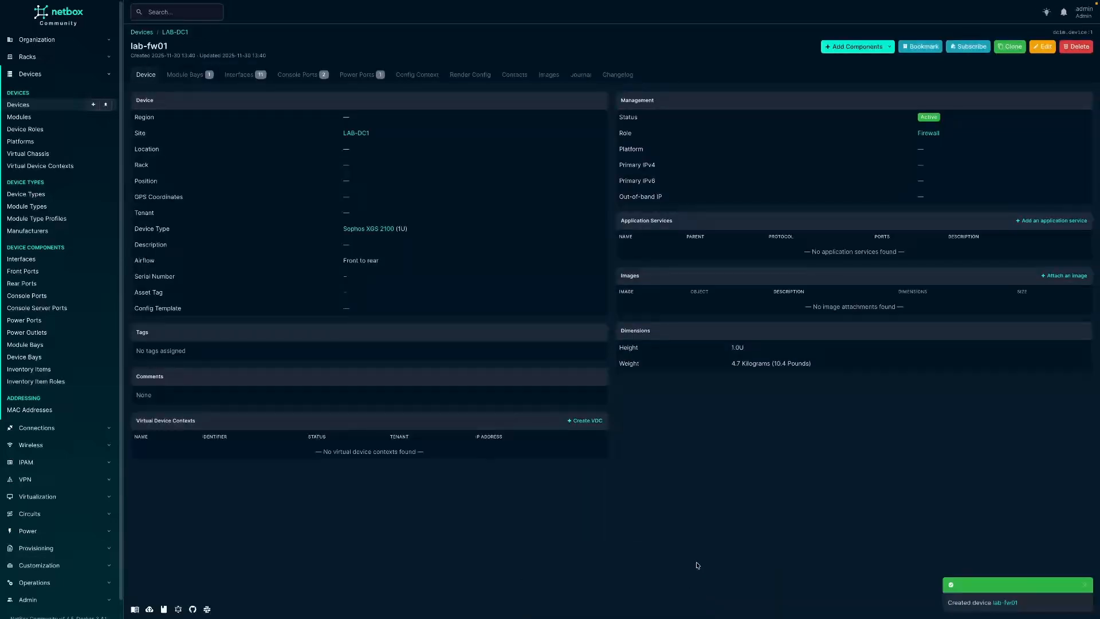
- Review the module bays, interfaces, console ports and power ports of lab-fw01, and return to the device list
click(185, 74)
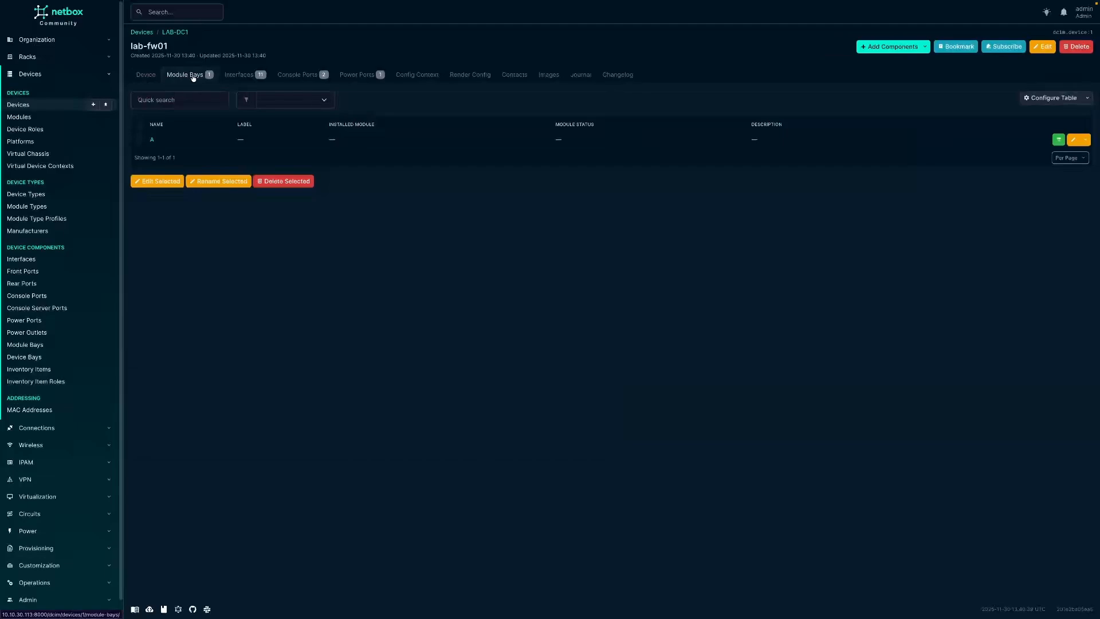
click(230, 77)
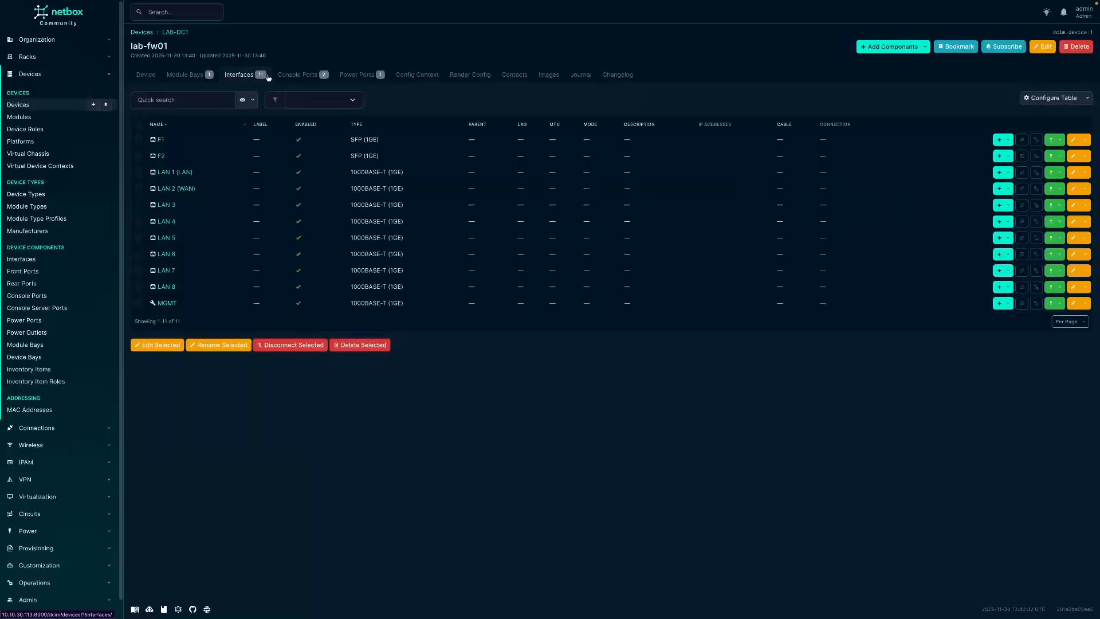
click(290, 76)
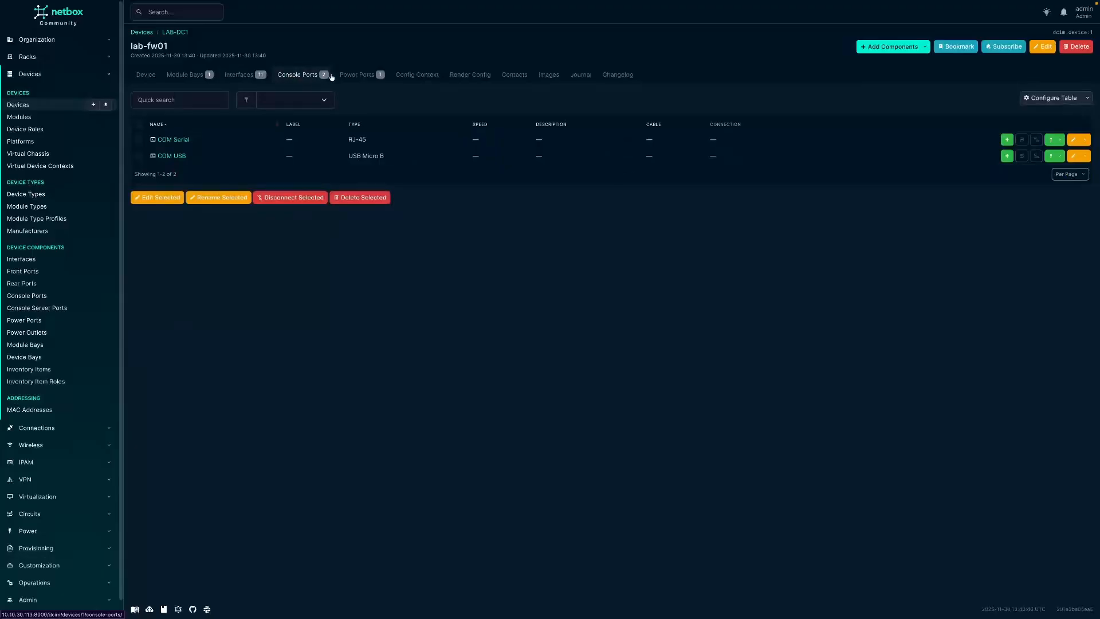
click(349, 76)
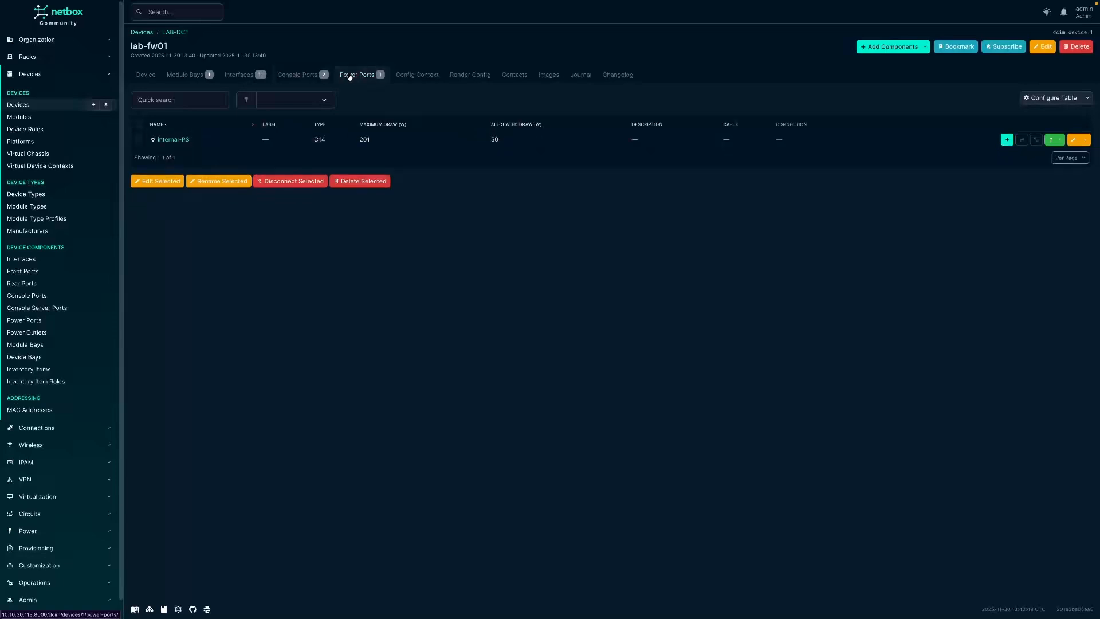
click(30, 106)
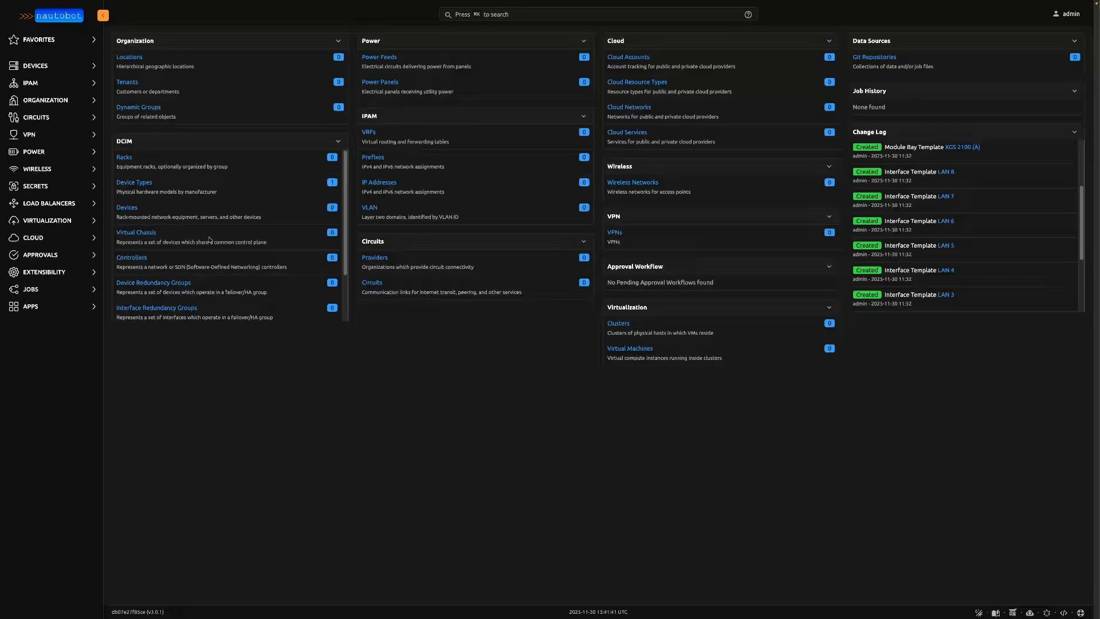
- Switch to Nautobot and review the organization's roles, checking the content type of the Firewall role
click(59, 100)
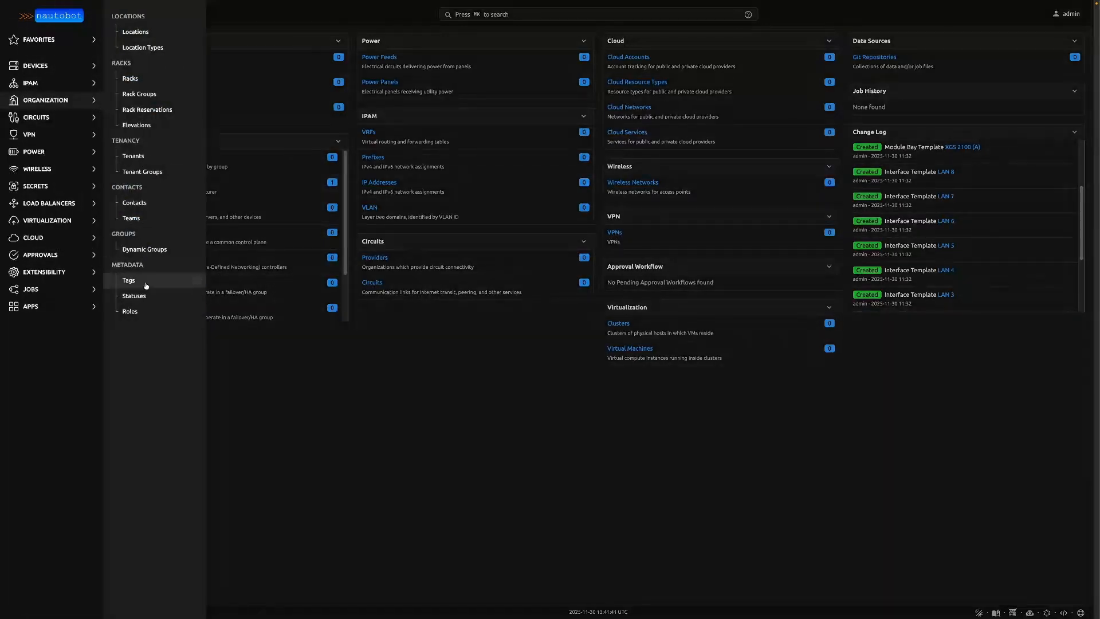
click(143, 311)
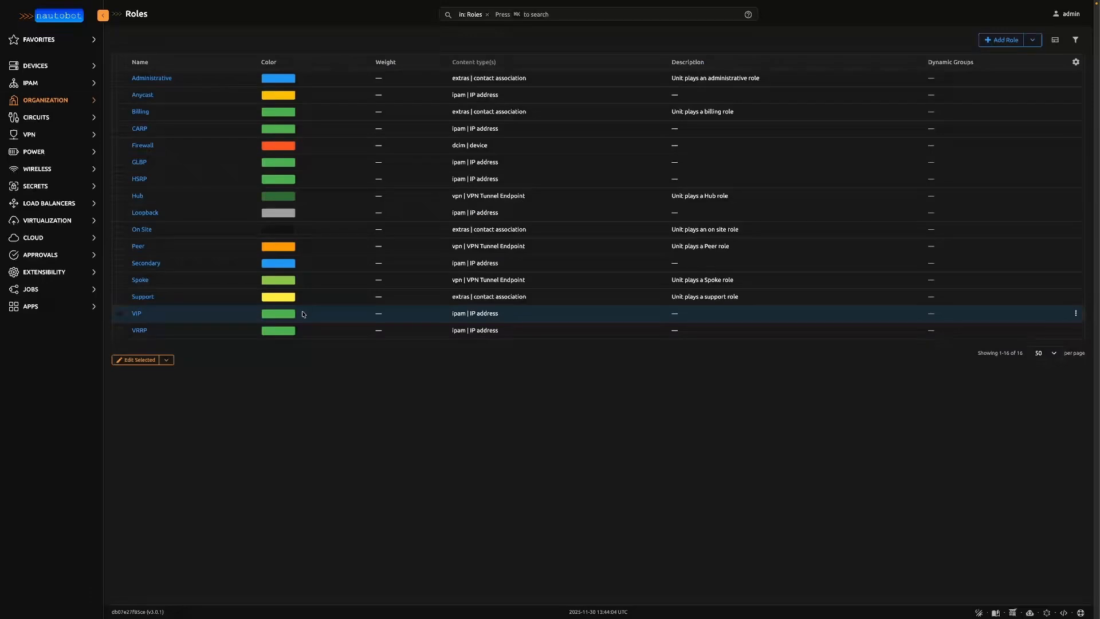
drag(493, 146, 451, 147)
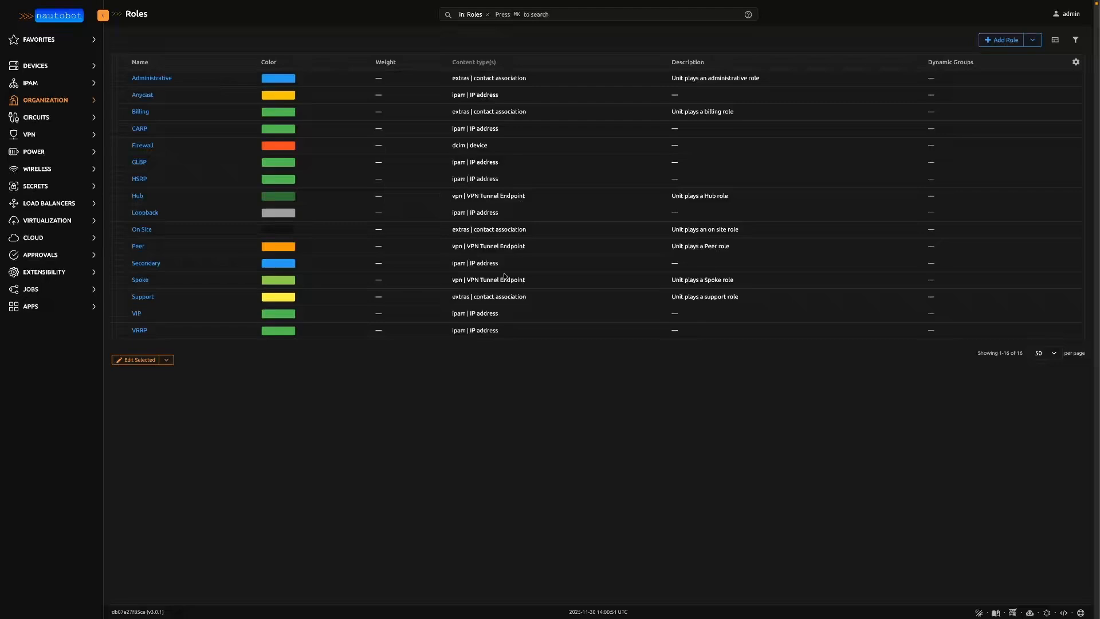
- Start a new location type under the organization and name it Datacenter
click(63, 103)
click(147, 48)
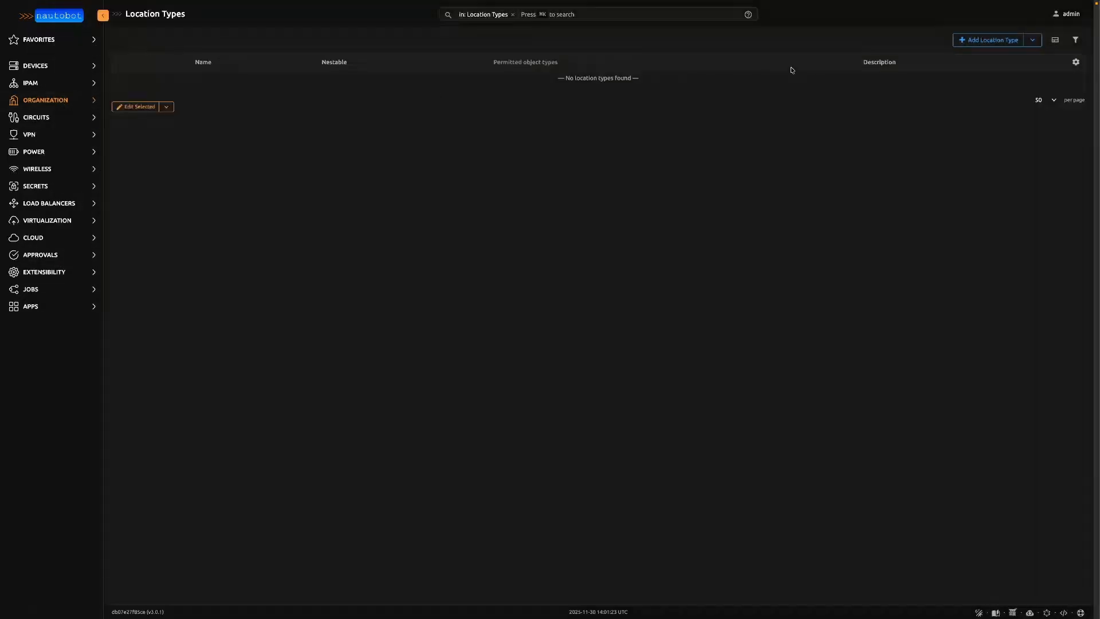
click(973, 40)
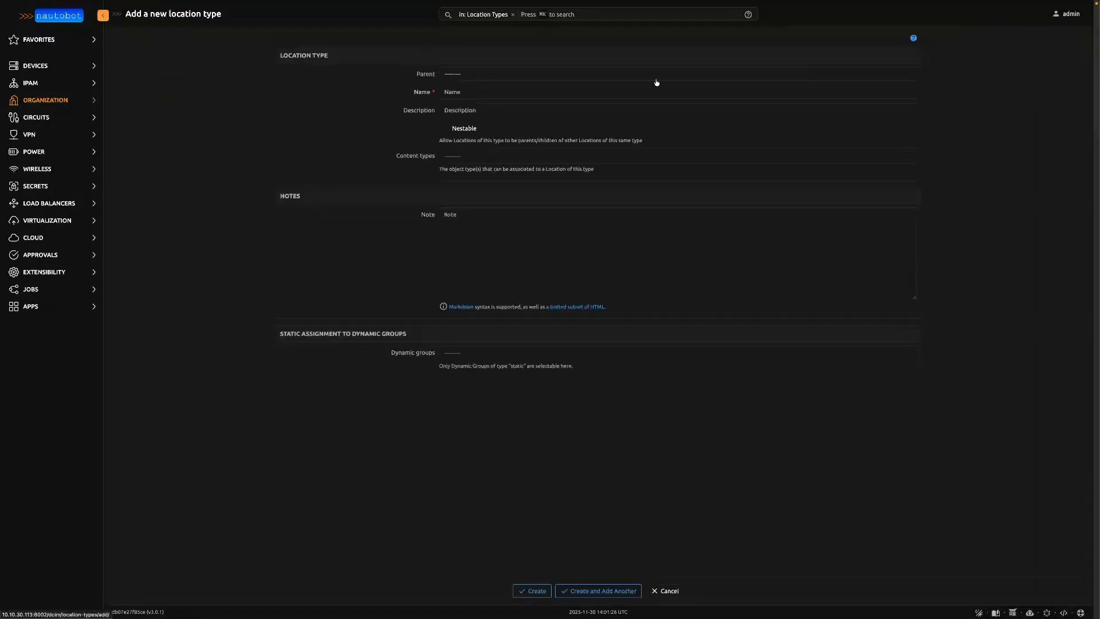
click(470, 92)
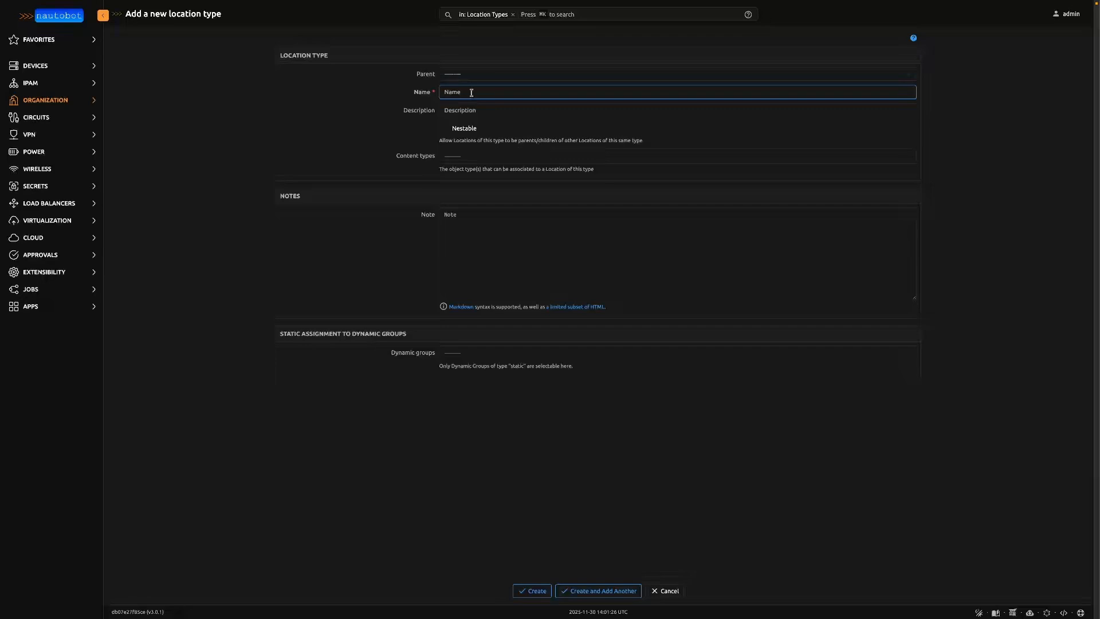
text(Datacenter)
key(Tab)
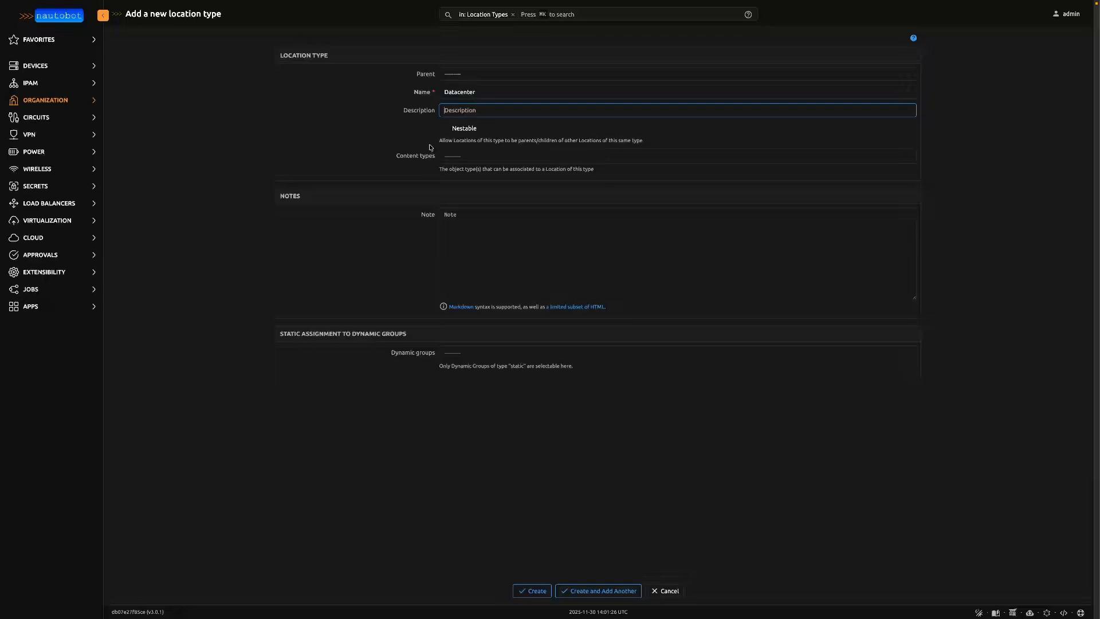
- Permit the circuit termination, controller, device, module, power panel, rack and rack group content types for the Datacenter location type
click(441, 156)
click(465, 167)
click(467, 169)
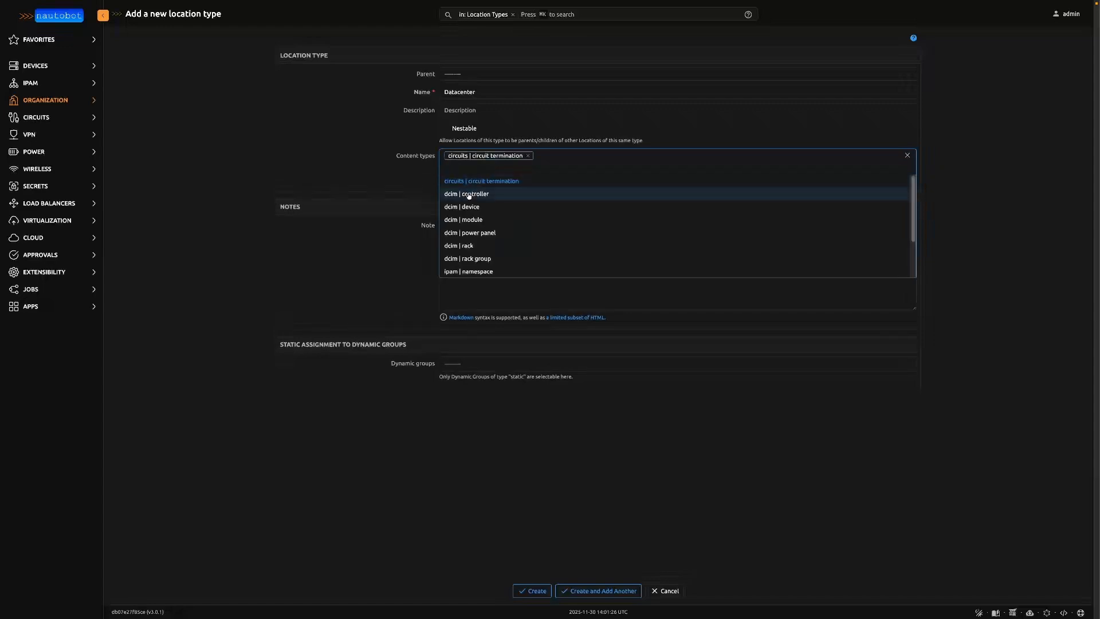
click(469, 194)
click(475, 207)
click(484, 220)
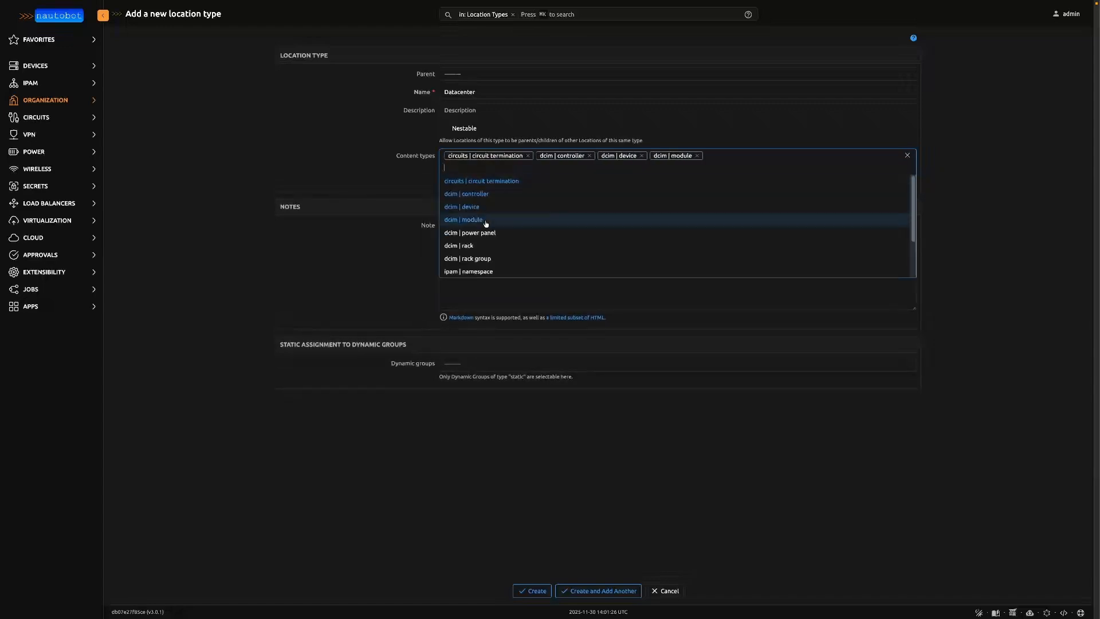
click(485, 232)
click(472, 167)
click(475, 247)
click(480, 168)
click(486, 258)
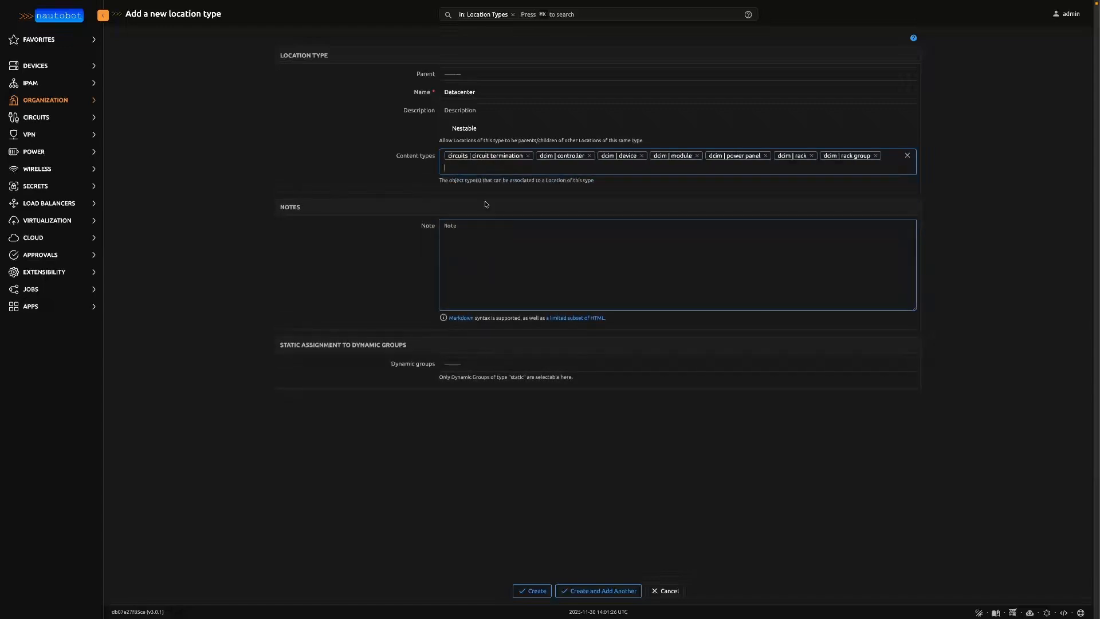
- Add the namespace, prefix, VLAN, VLAN group and virtualization cluster content types, and create the location type
click(485, 168)
click(499, 182)
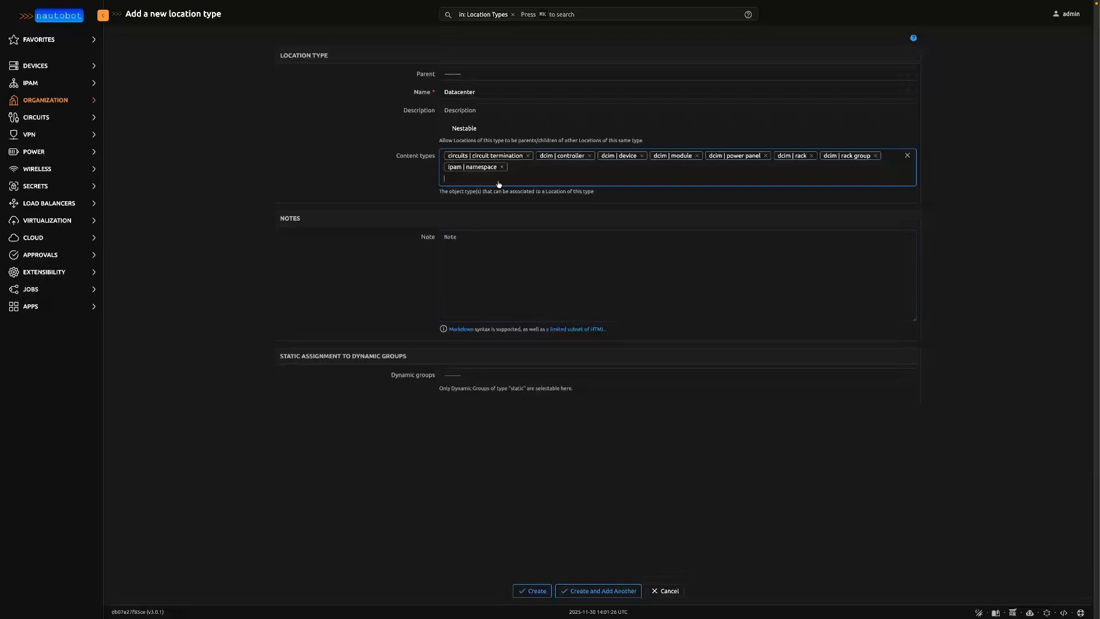
click(498, 184)
click(484, 245)
click(484, 177)
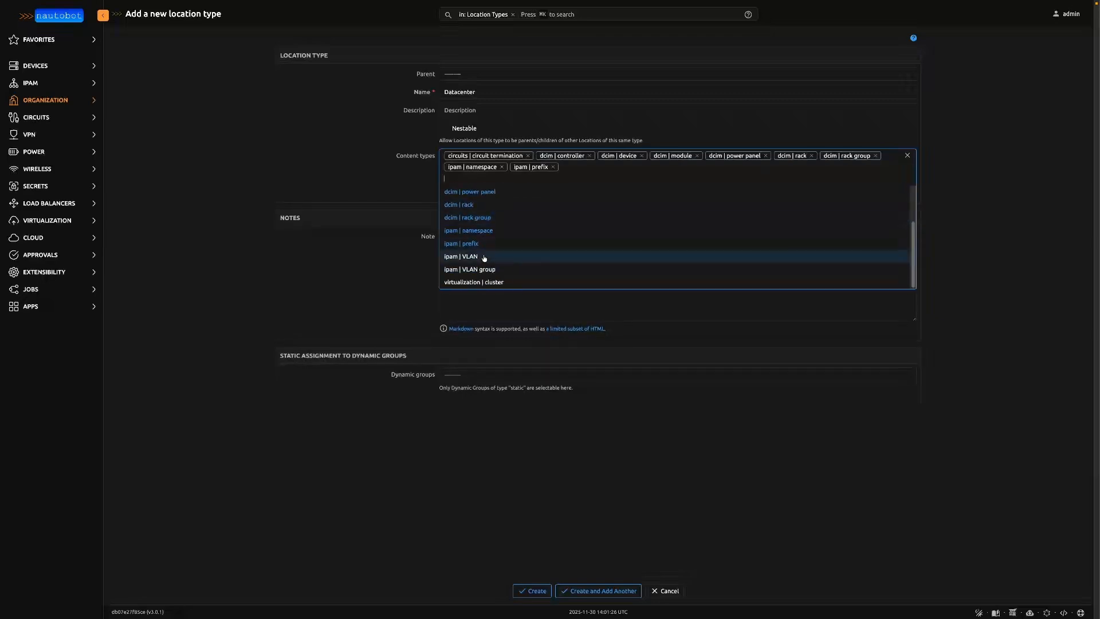
click(484, 257)
click(479, 179)
click(487, 269)
click(492, 179)
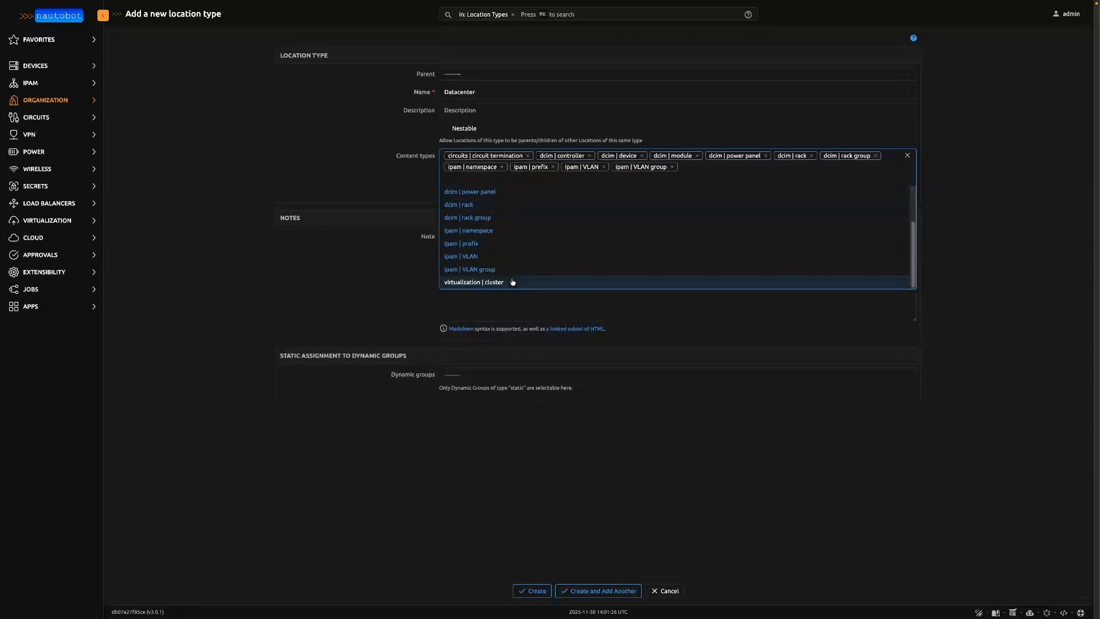
click(513, 282)
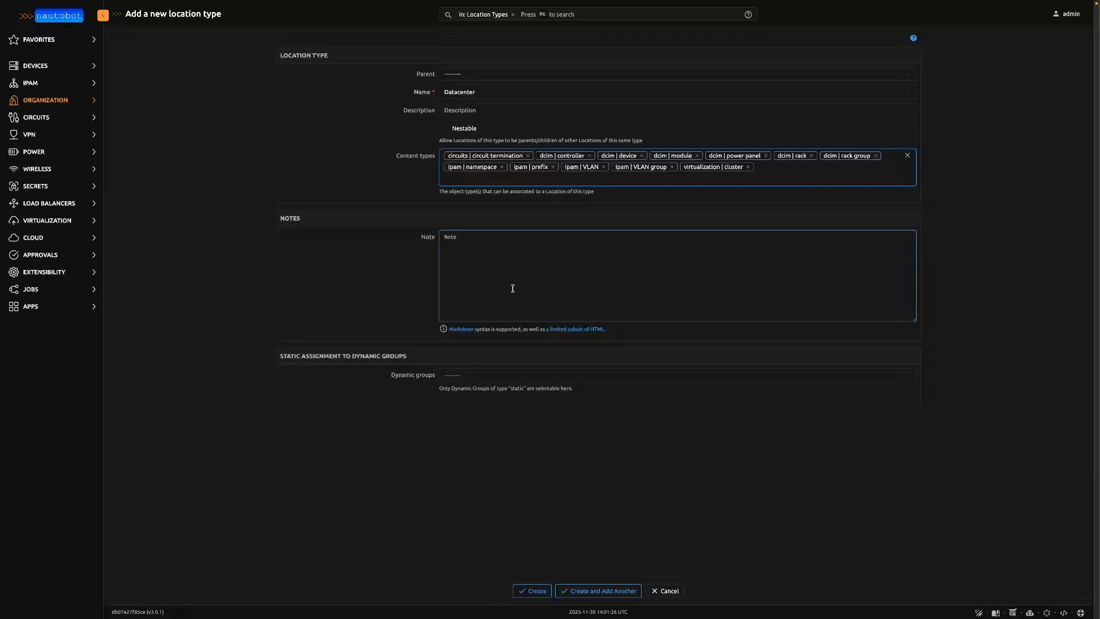
click(541, 593)
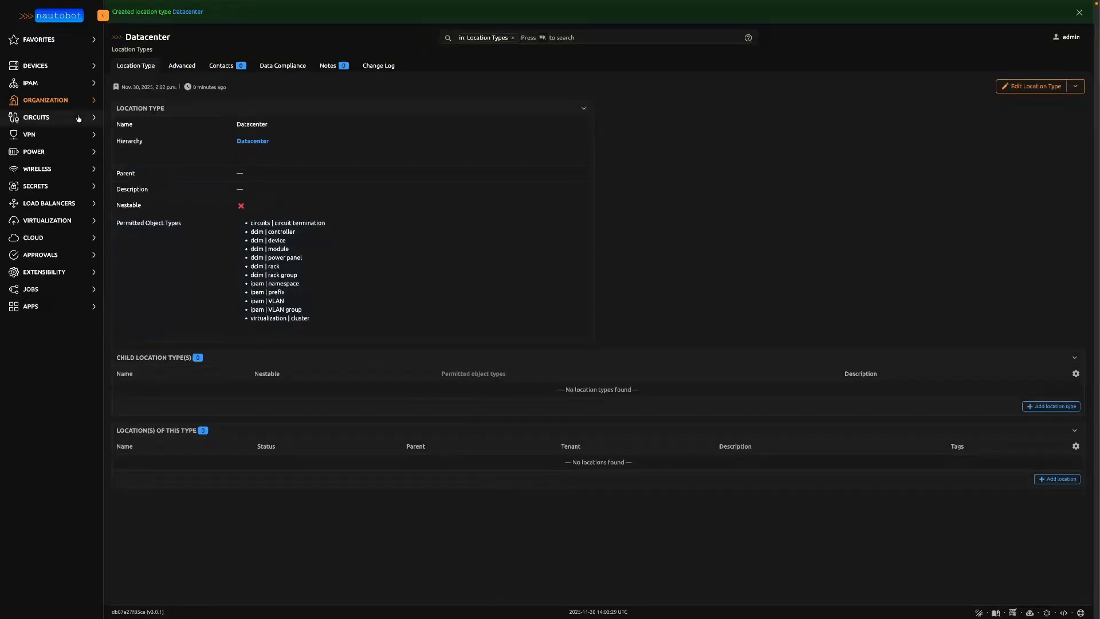
- Start a new location of type Datacenter and name it LAB-DC1
click(63, 106)
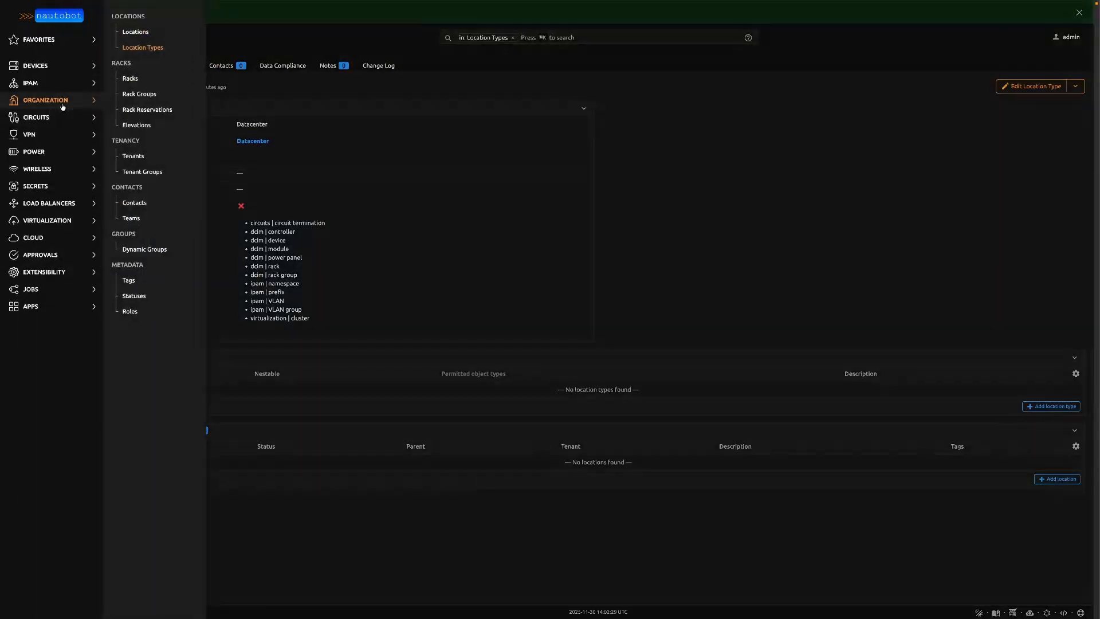
click(135, 32)
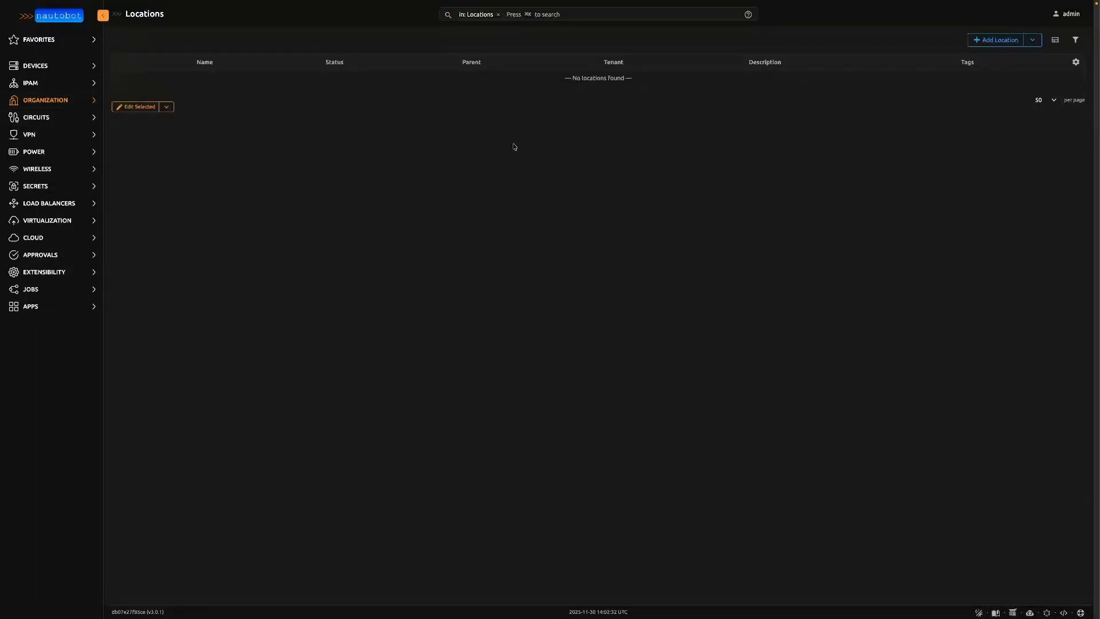
click(979, 44)
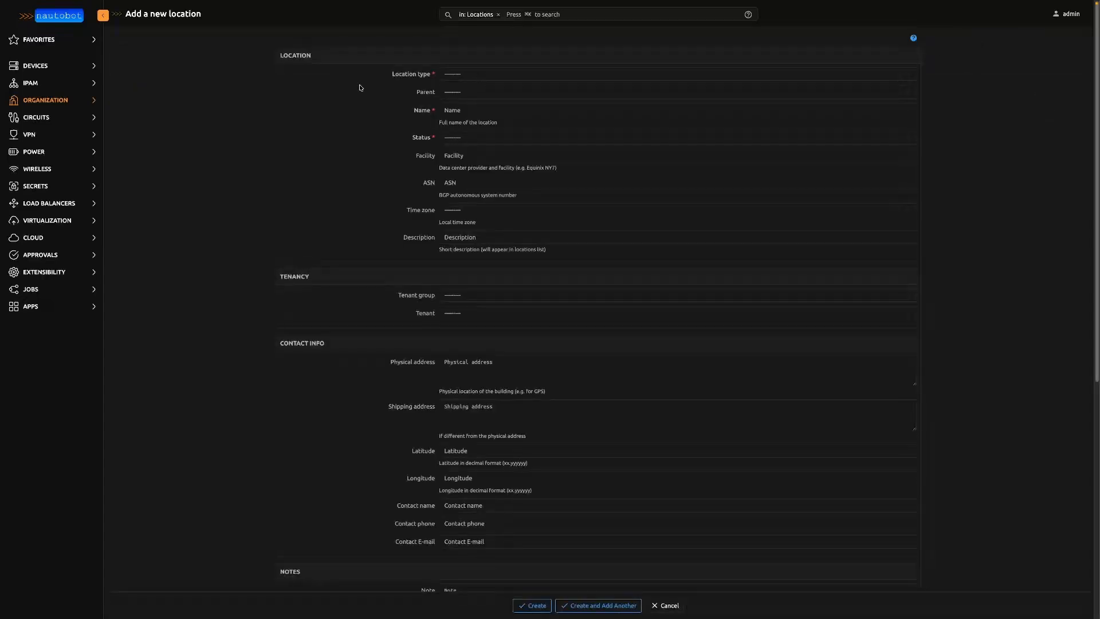
click(474, 80)
click(468, 105)
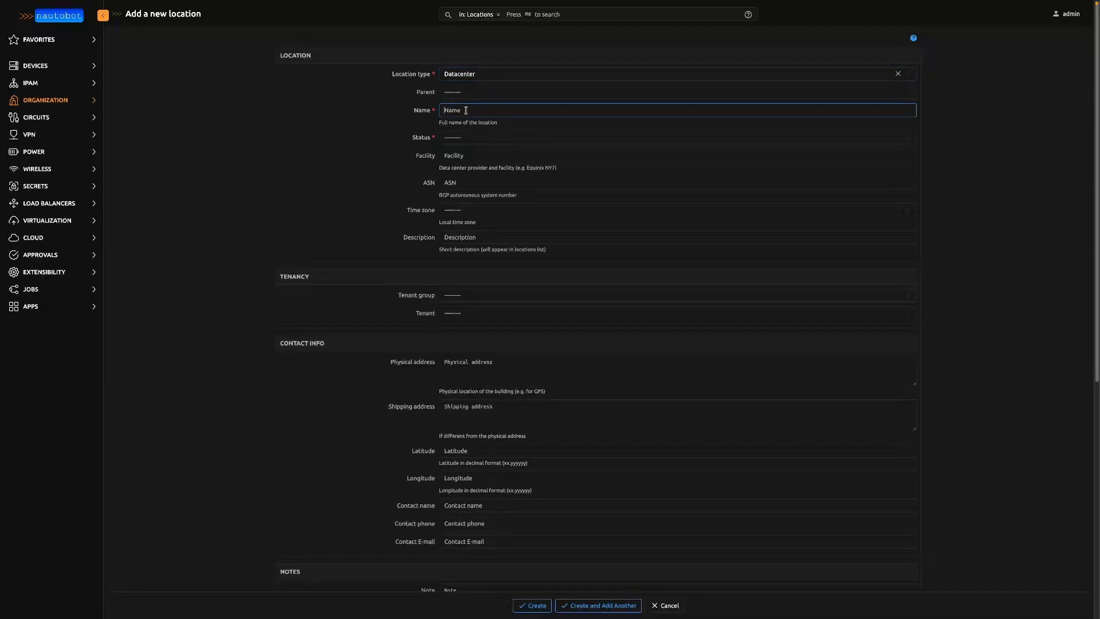
text(LAB-DC1)
key(Tab)
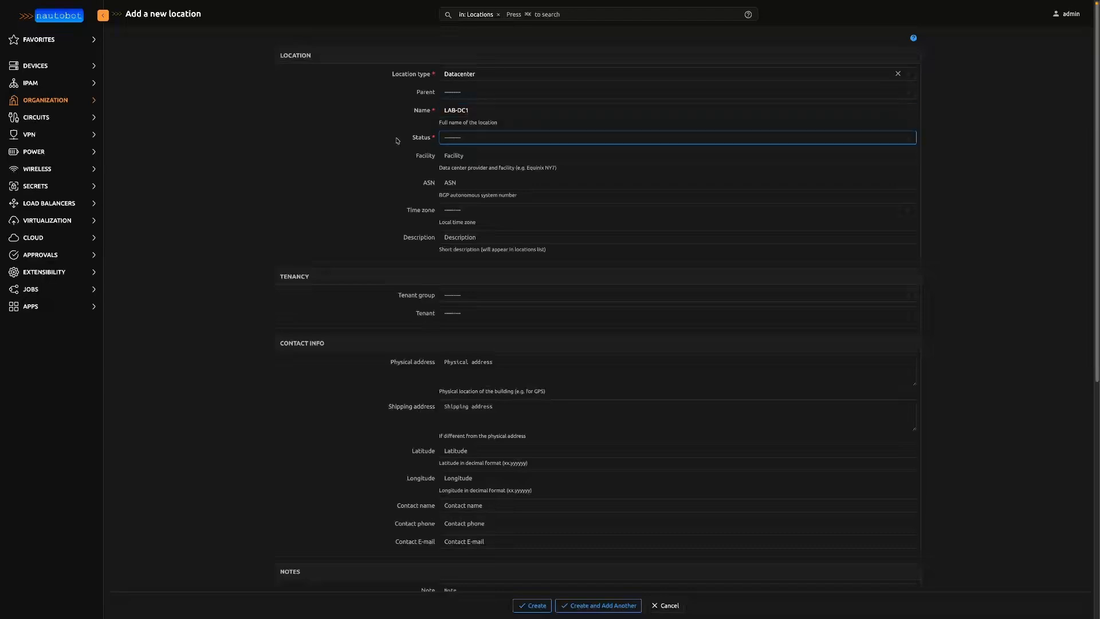
- Set the LAB-DC1 location's status to Active and create it
click(479, 139)
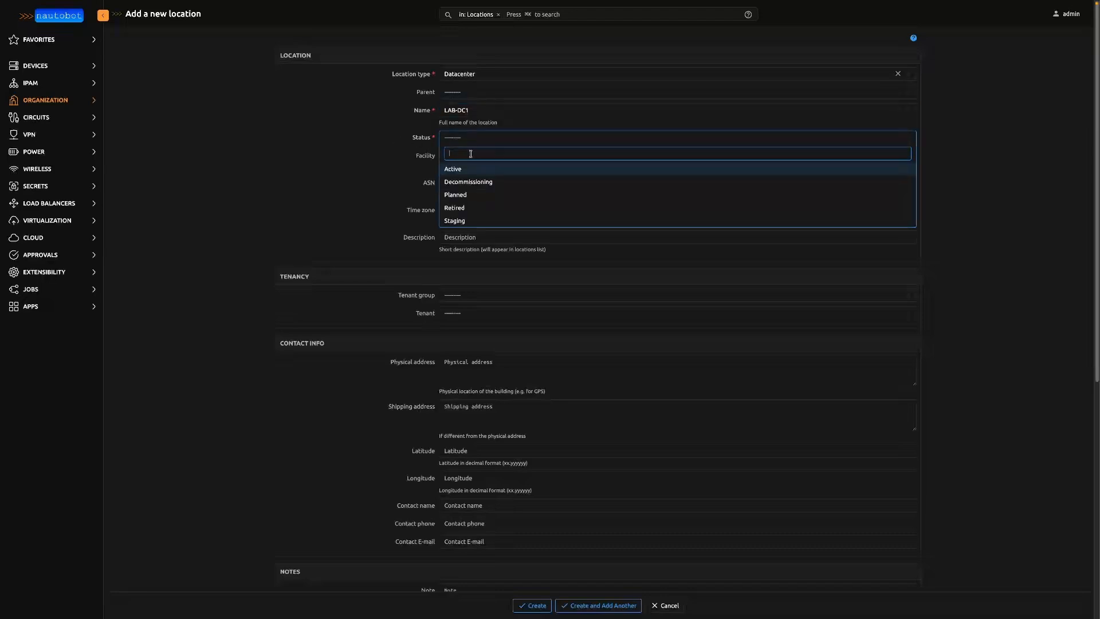
click(468, 169)
key(Tab)
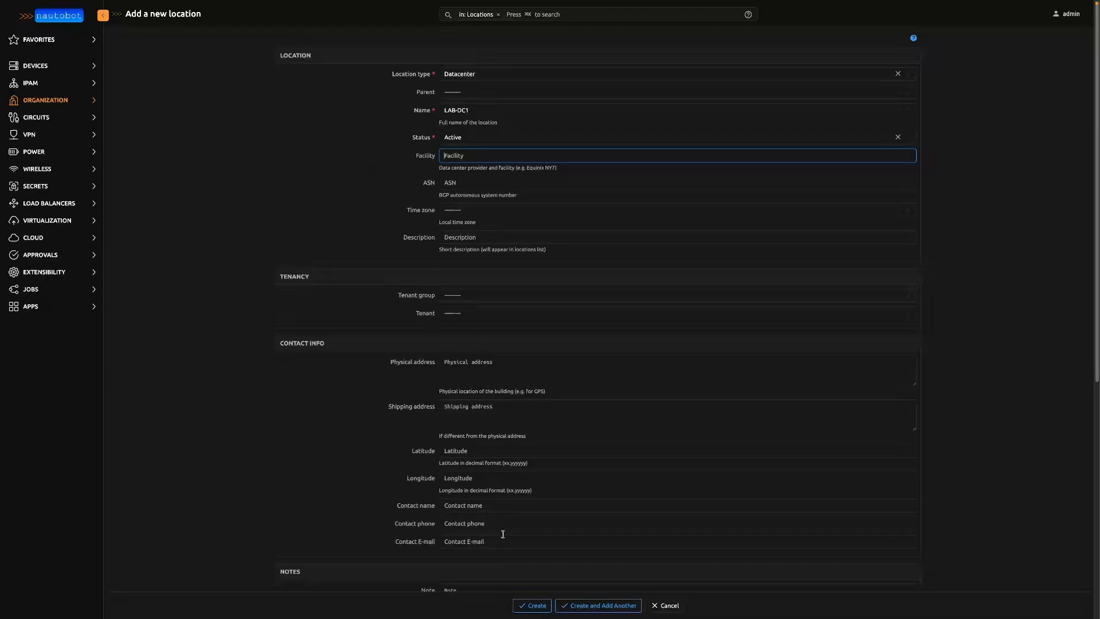
click(531, 606)
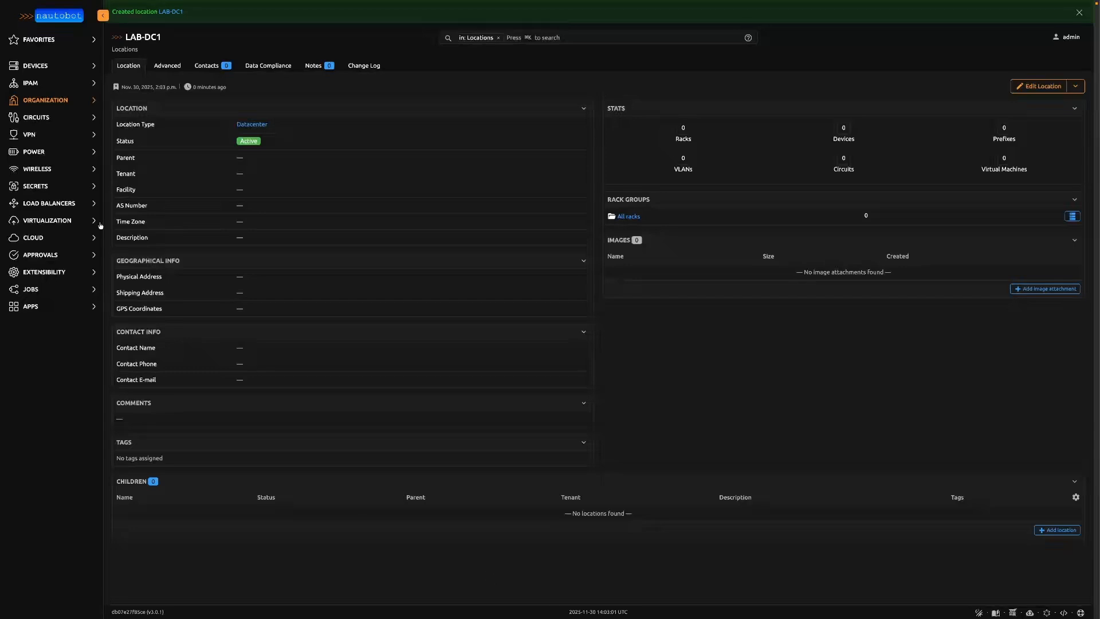
- Start a new IPAM prefix 10.20.0.0/16, keeping it in the Global namespace
click(47, 87)
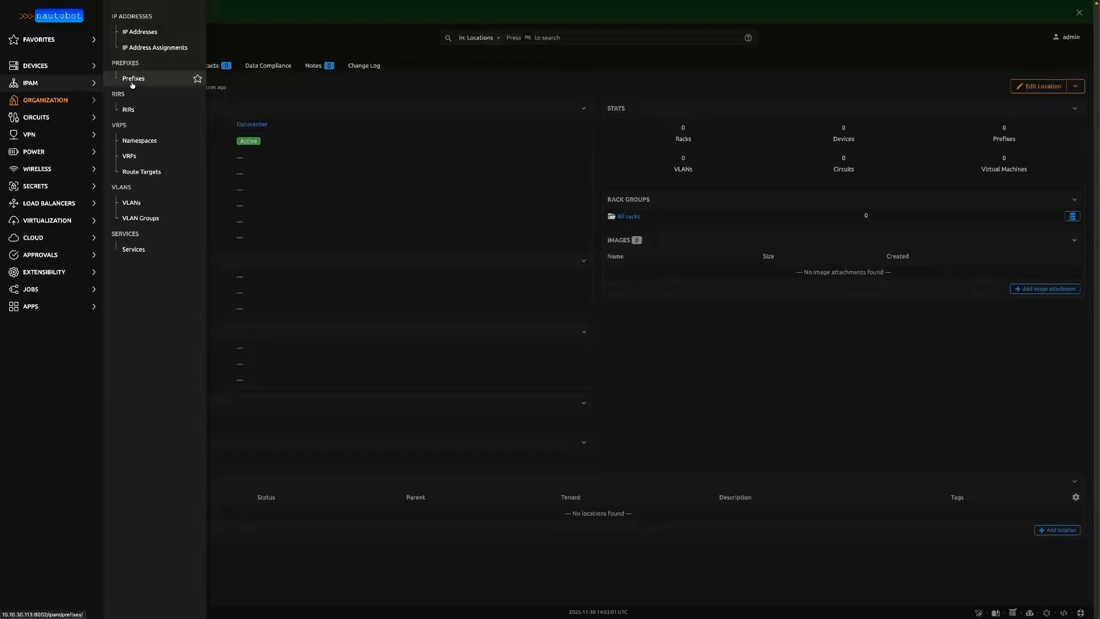
click(133, 84)
click(987, 39)
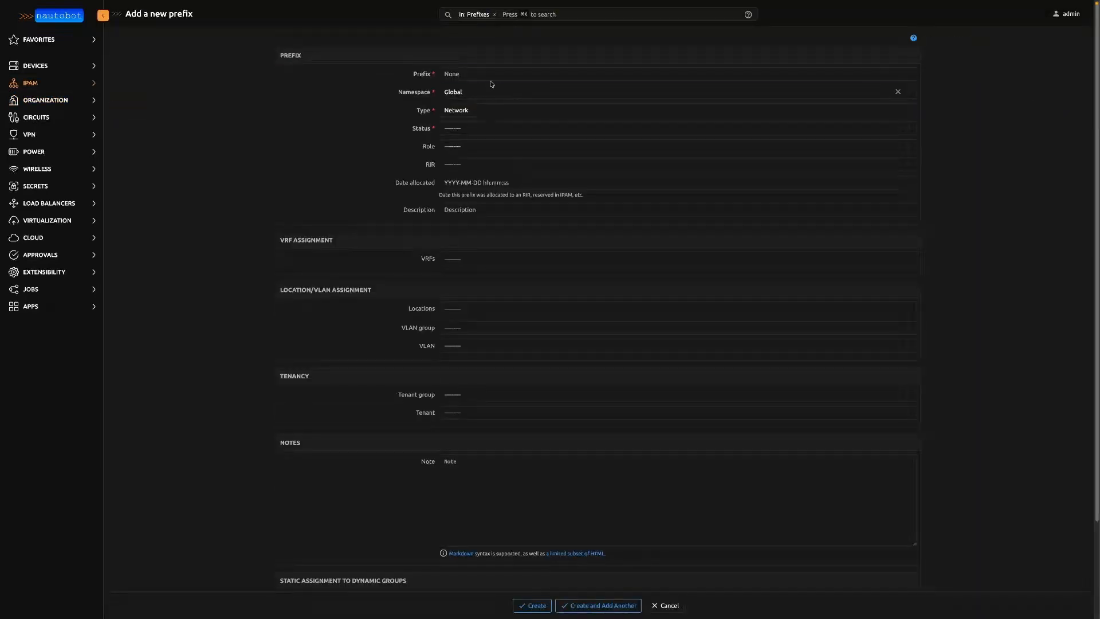
text(10.20.0.0/)
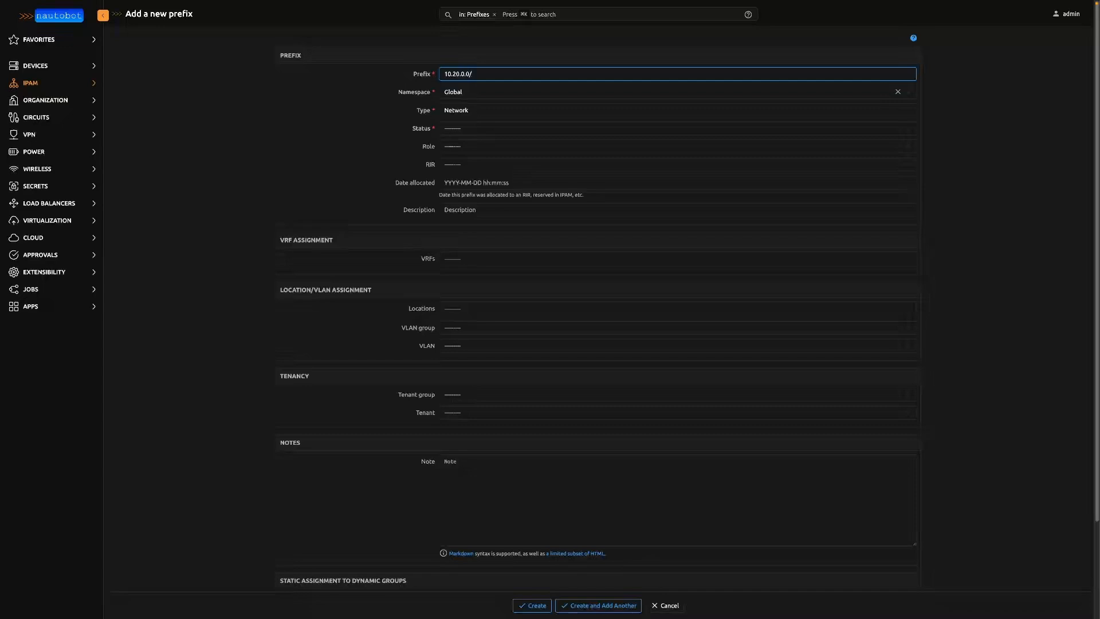
text(16)
key(Tab)
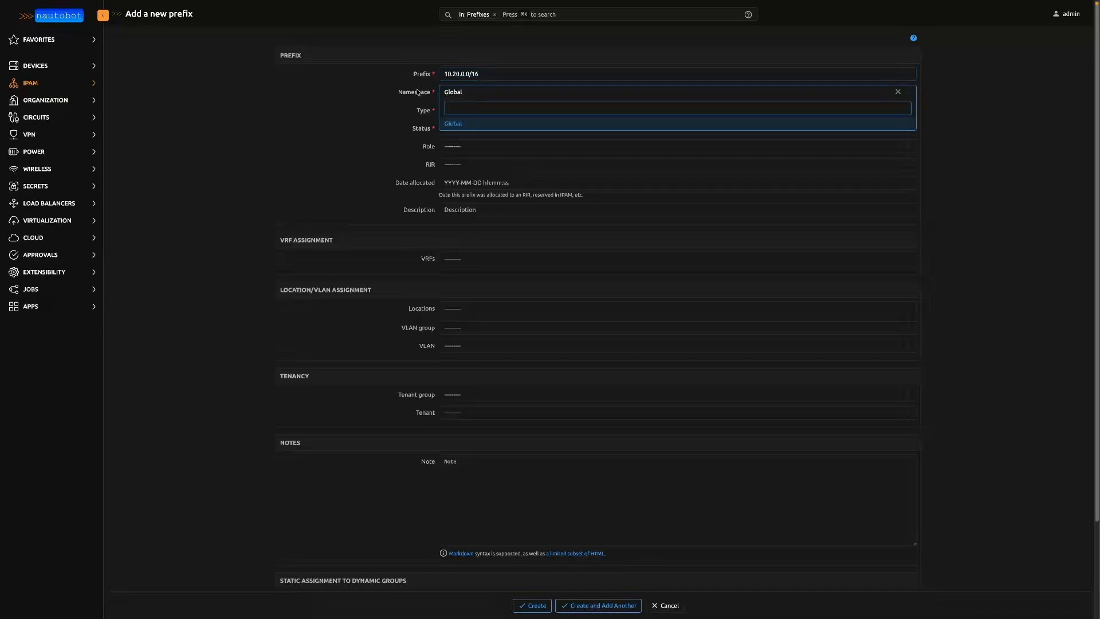
key(Tab)
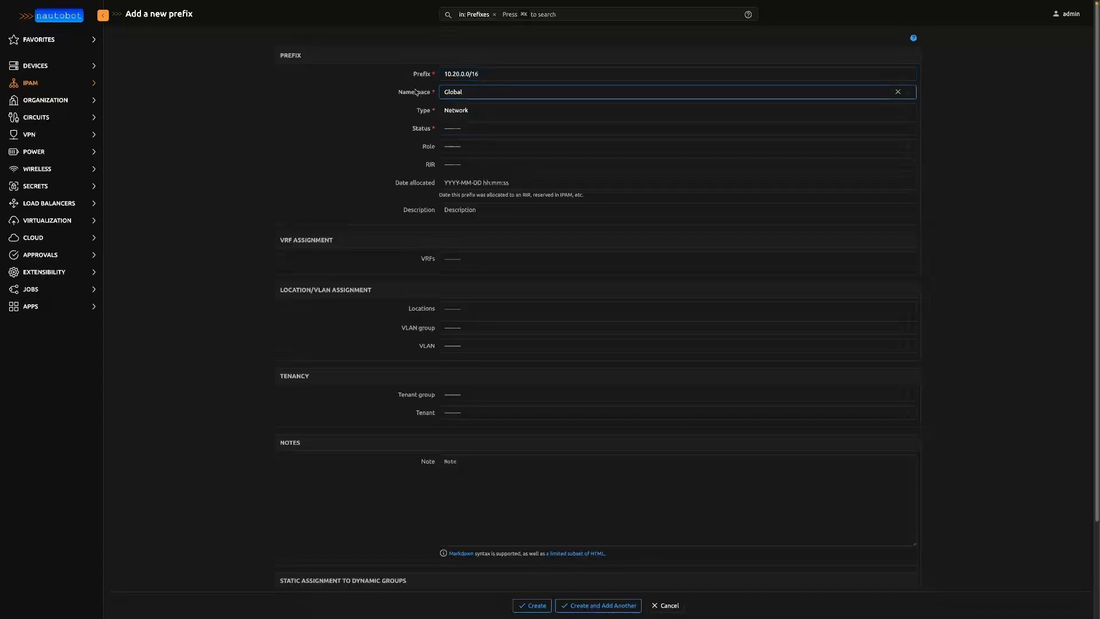
- Set the prefix's type to Pool, its status to Active and its location to LAB-DC1, and create it
click(461, 112)
click(463, 120)
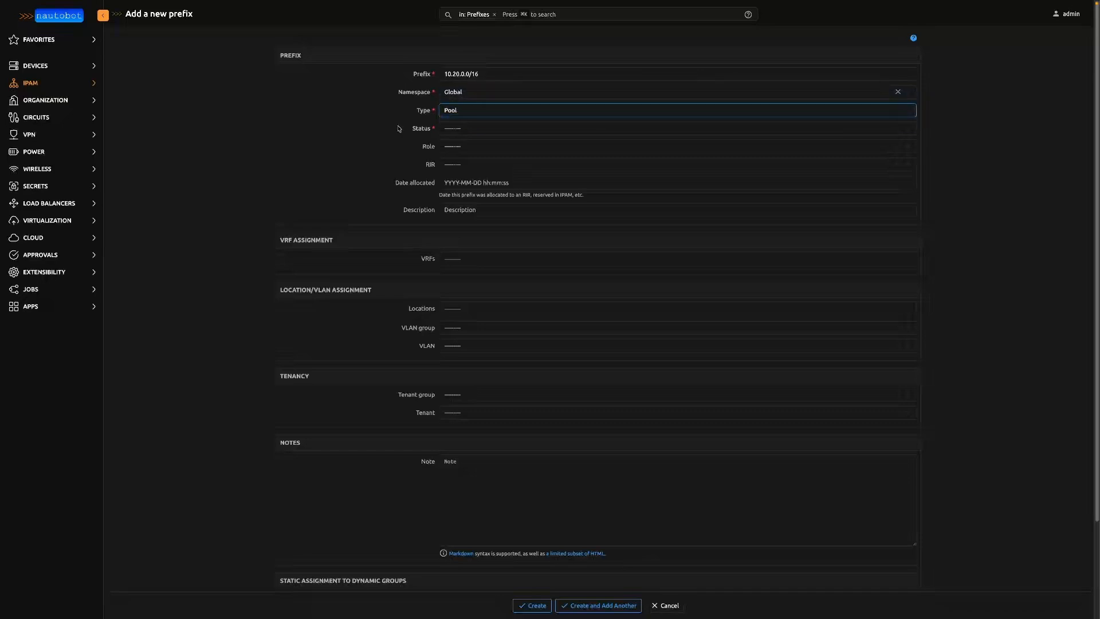
click(455, 129)
click(468, 160)
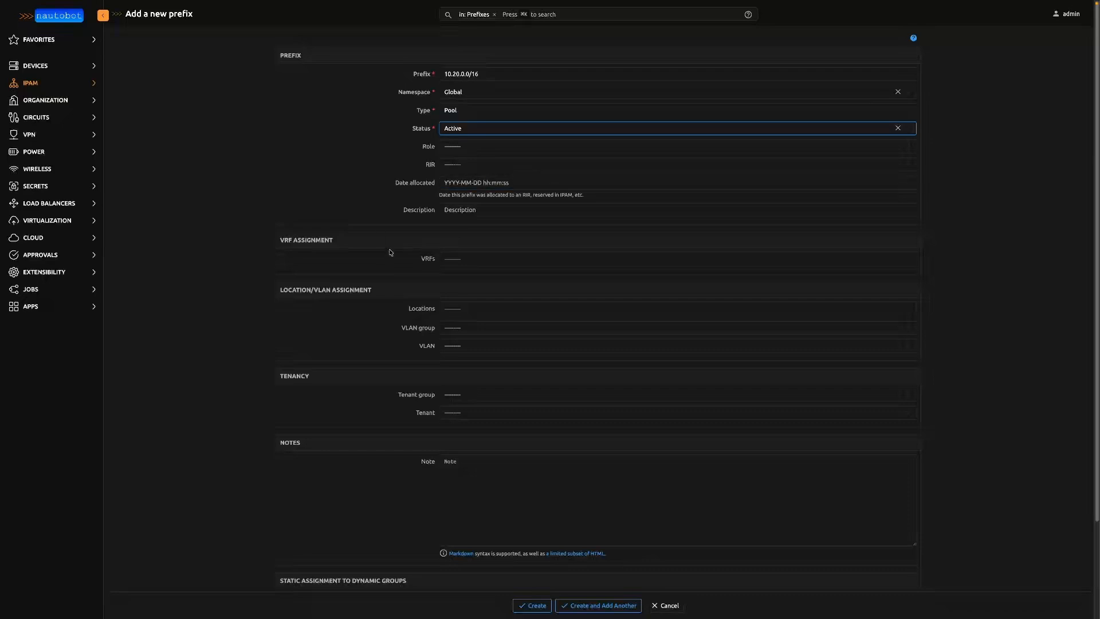
click(488, 310)
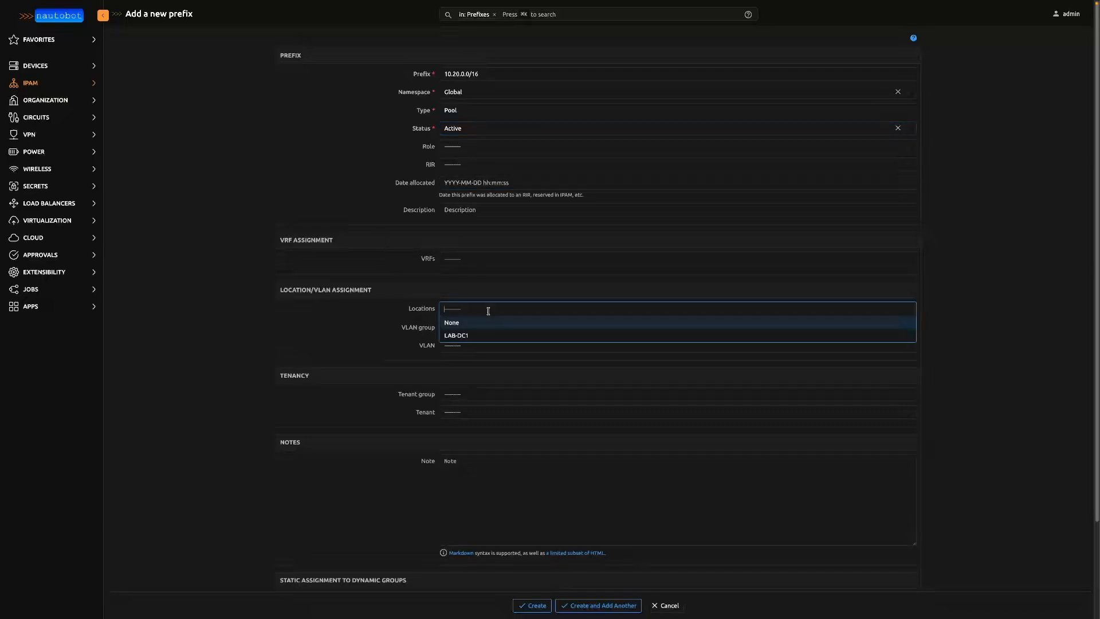
click(489, 333)
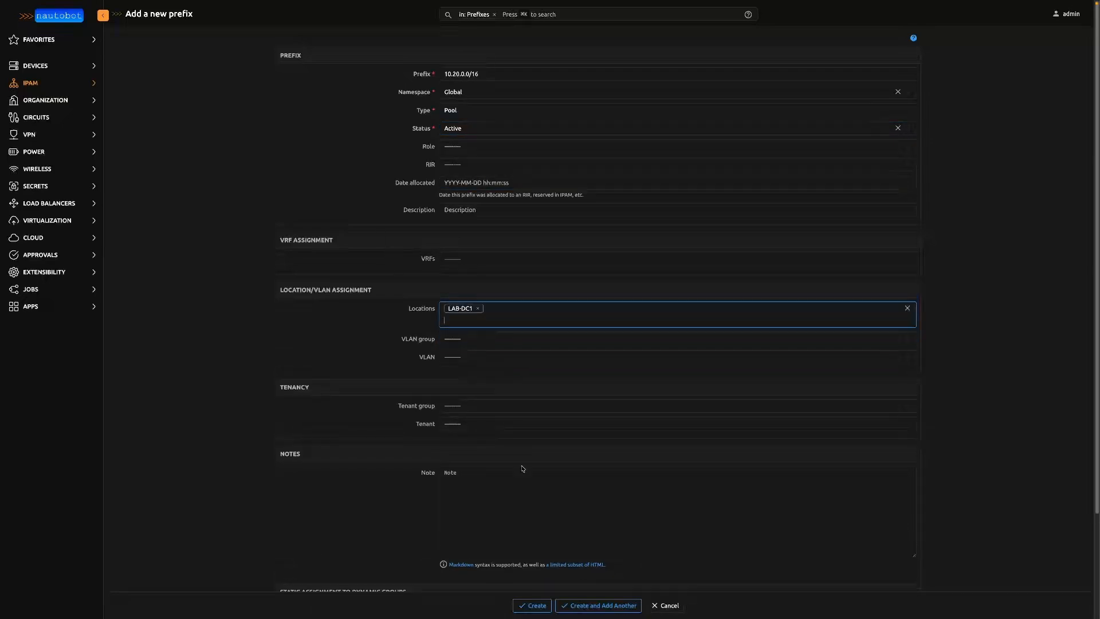
click(532, 605)
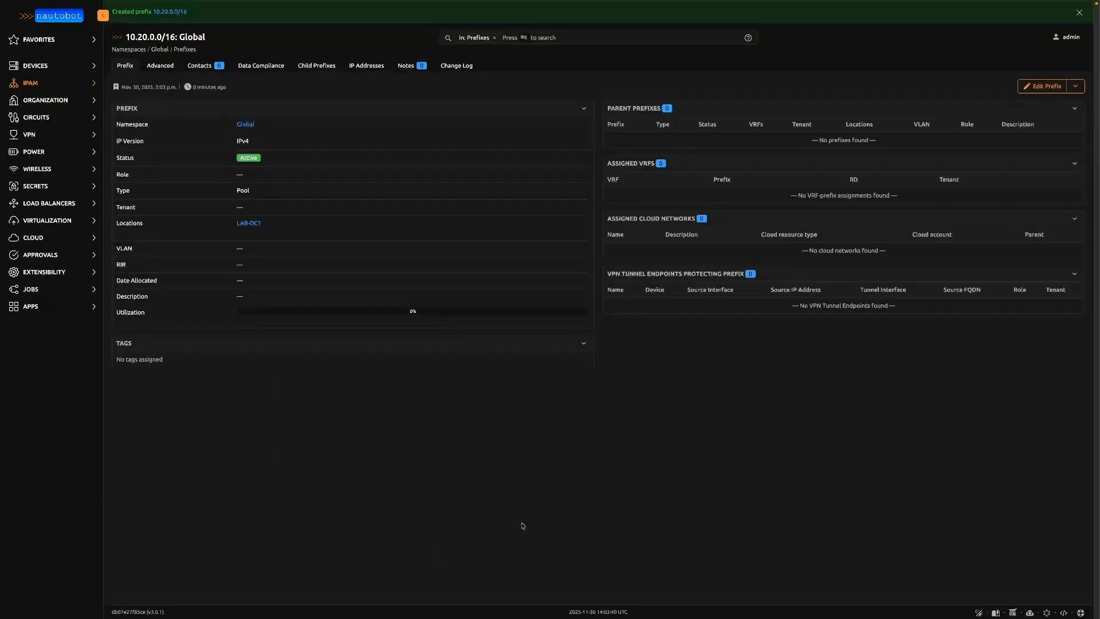
- Start a new device, name it lab-fw01 and assign it the Firewall role
click(67, 66)
click(197, 31)
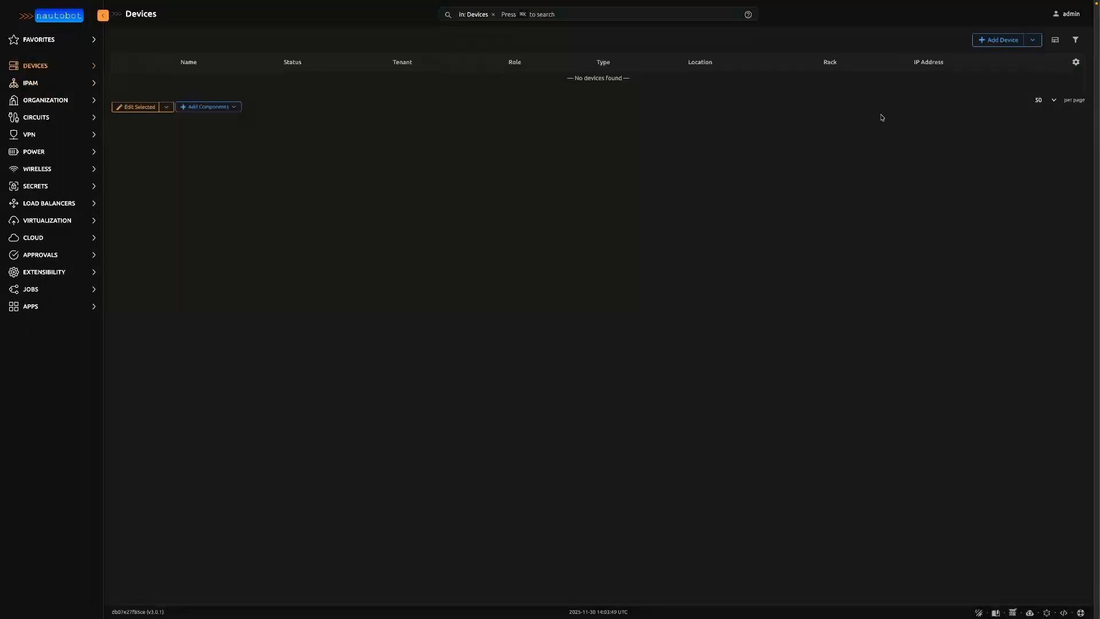
click(992, 41)
click(484, 73)
text(lab-fw01)
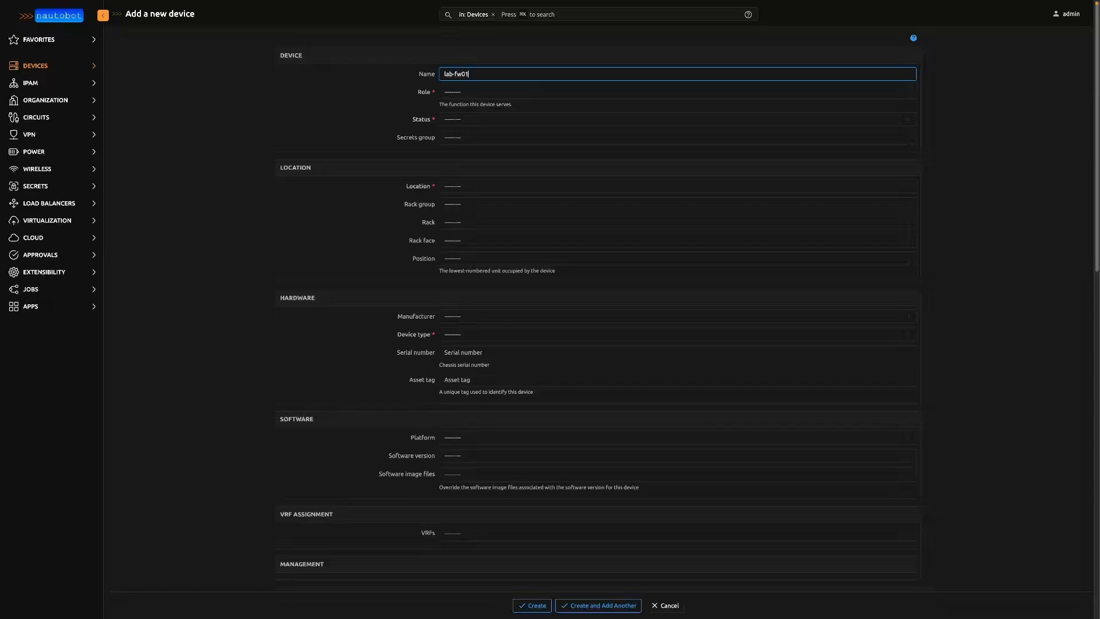
click(485, 95)
click(472, 122)
- Set the new device's status to Active, its location to LAB-DC1 and its device type to Sophos XGS 2100
click(468, 122)
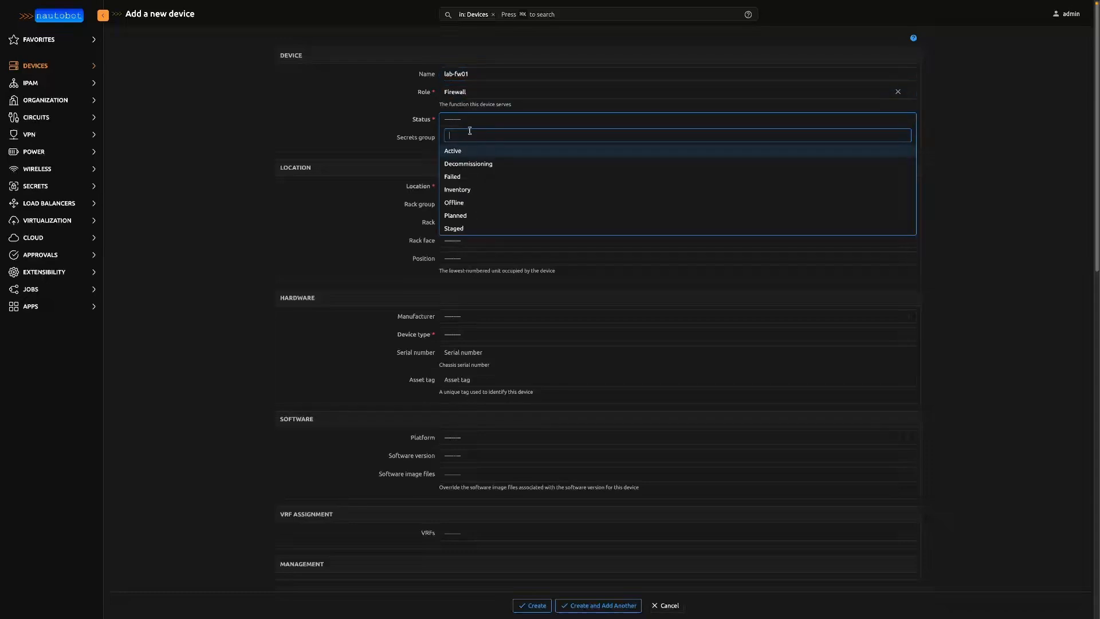
click(474, 153)
click(478, 186)
click(474, 218)
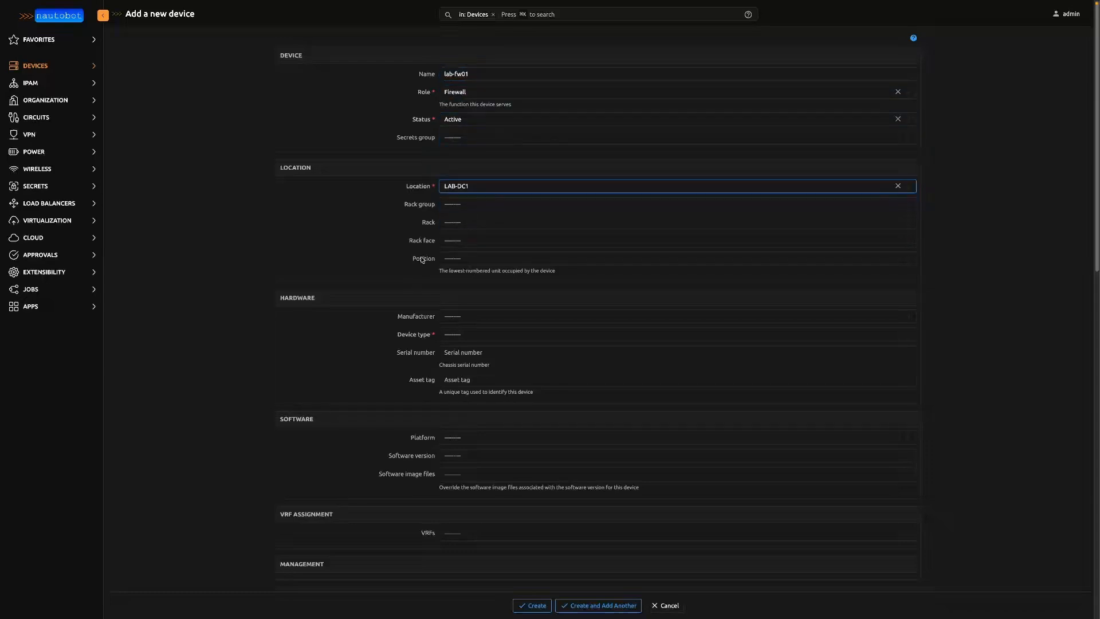
click(448, 335)
click(481, 365)
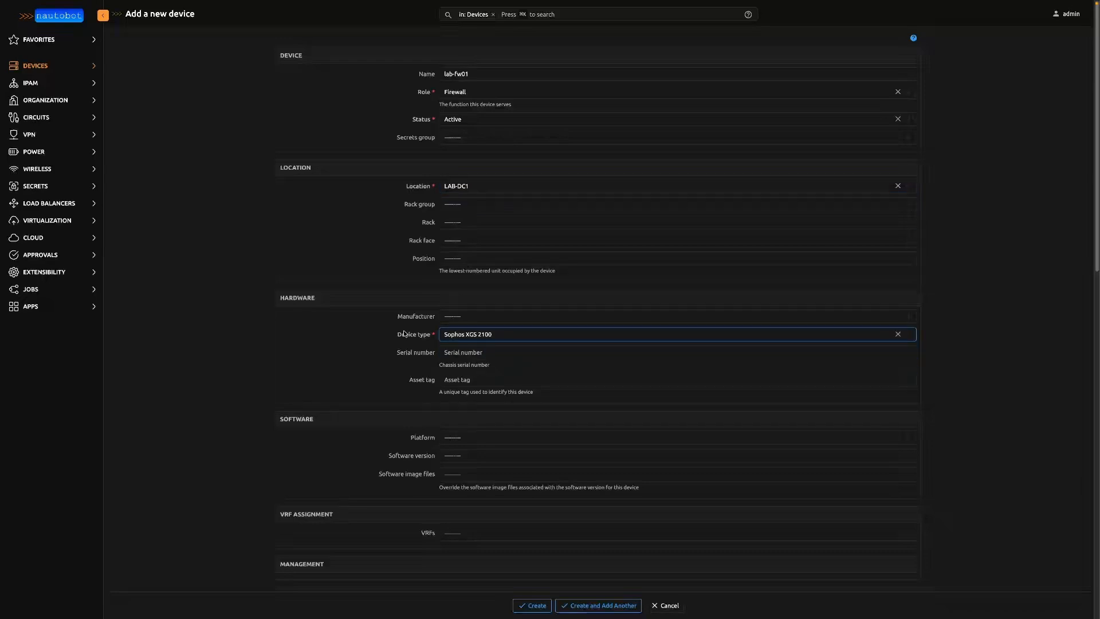
- Leave the remaining optional fields of the new device form empty and create the device
scroll(405, 333, down, 8)
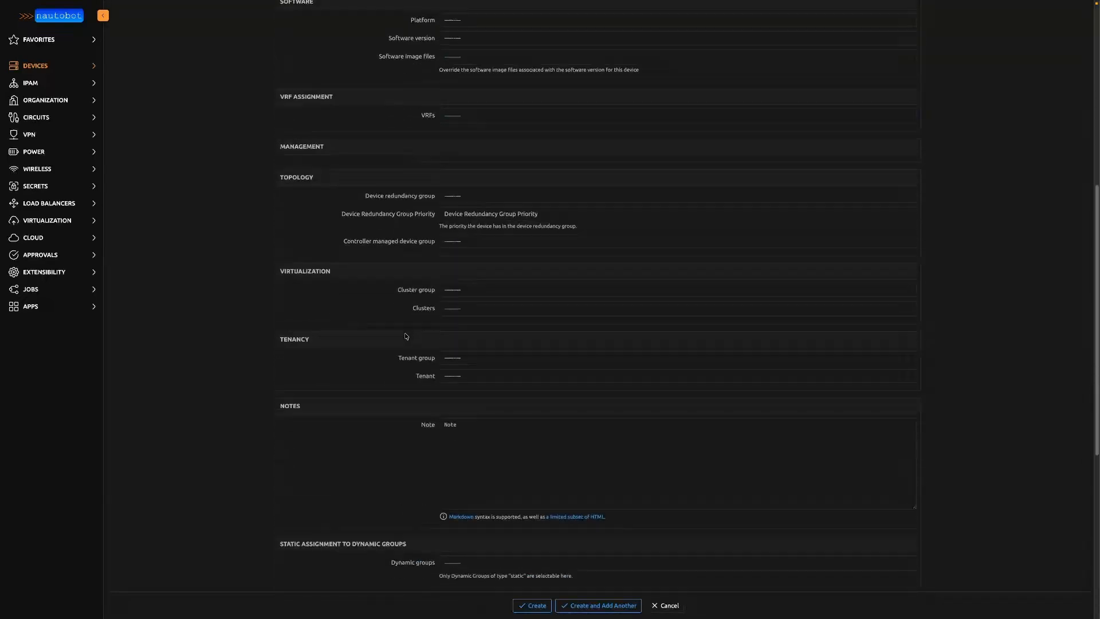
scroll(405, 336, down, 6)
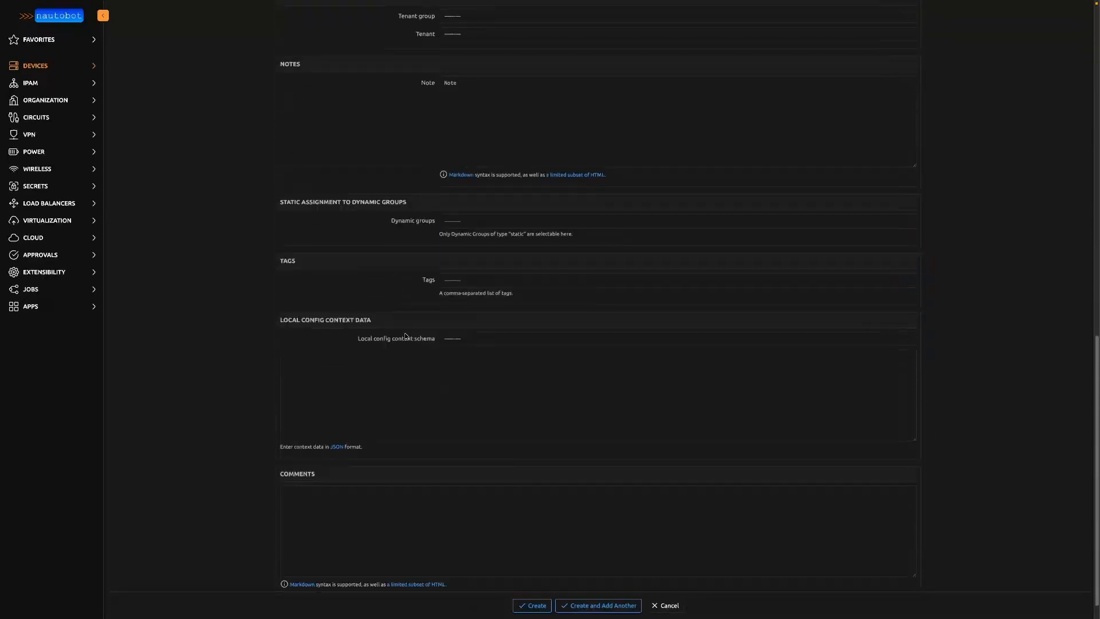
click(434, 410)
click(531, 590)
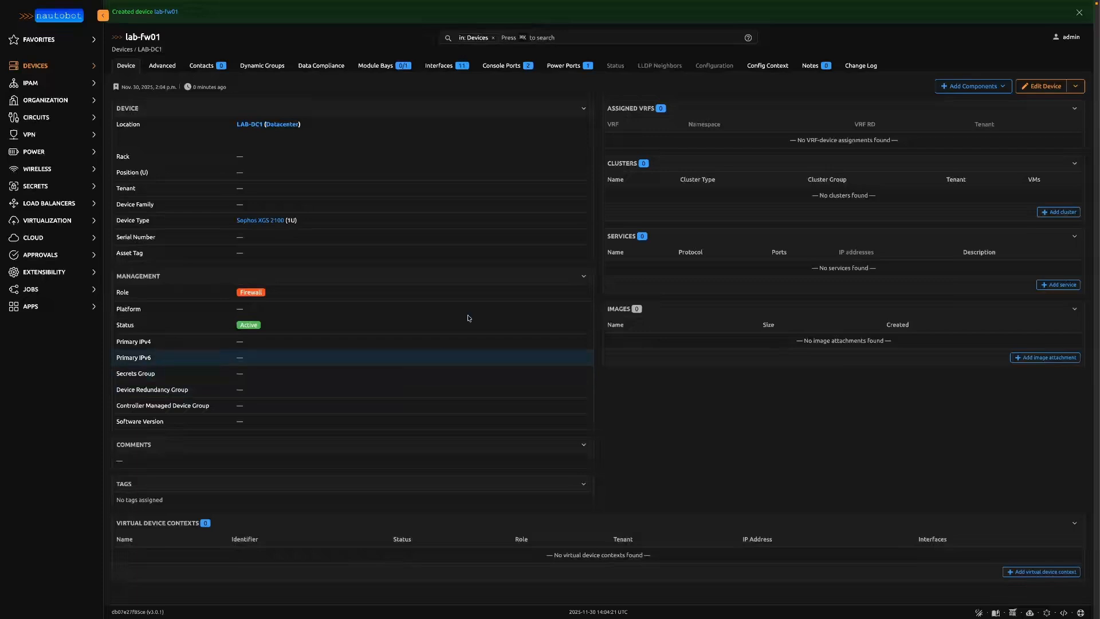
- Examine lab-fw01's advanced details, data compliance, module bays, interfaces, console ports and power ports, and return to the list of devices
click(178, 70)
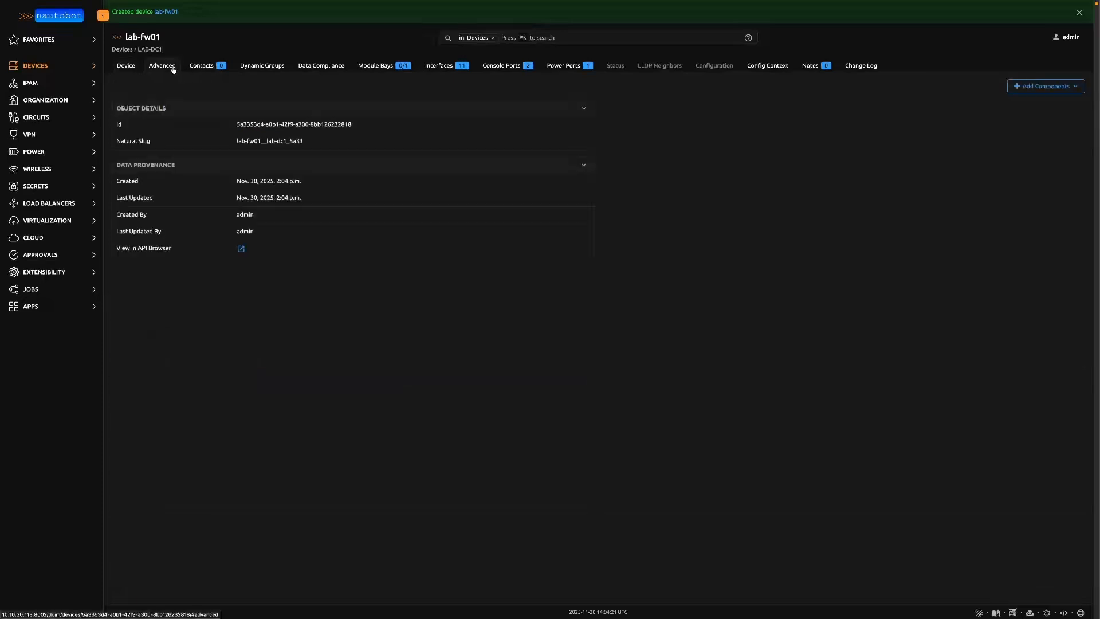
click(314, 66)
click(374, 43)
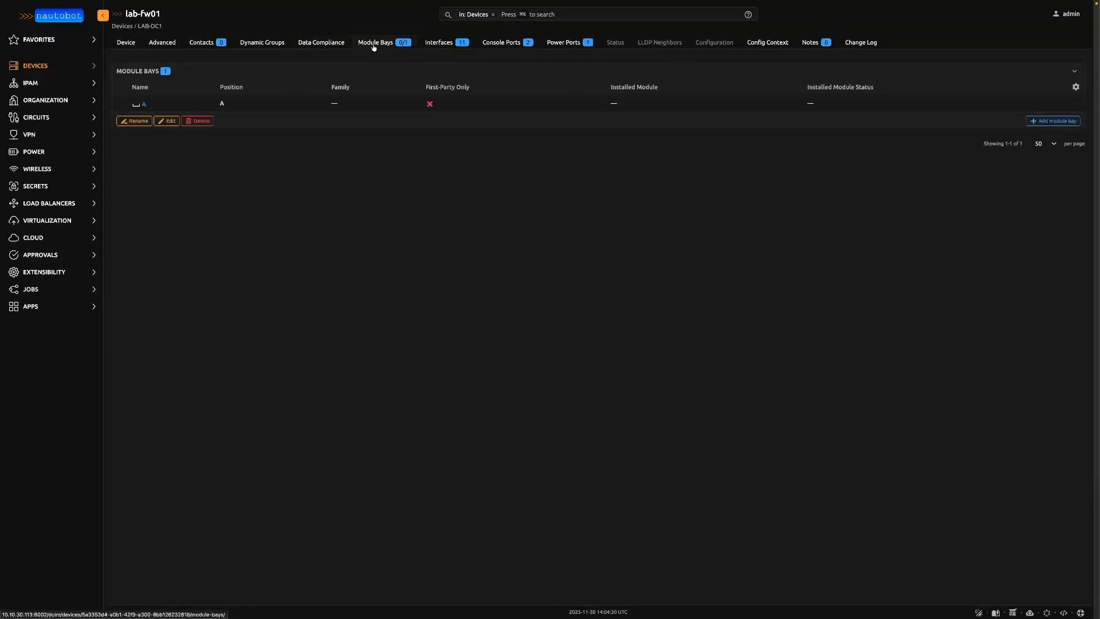
click(447, 42)
click(485, 44)
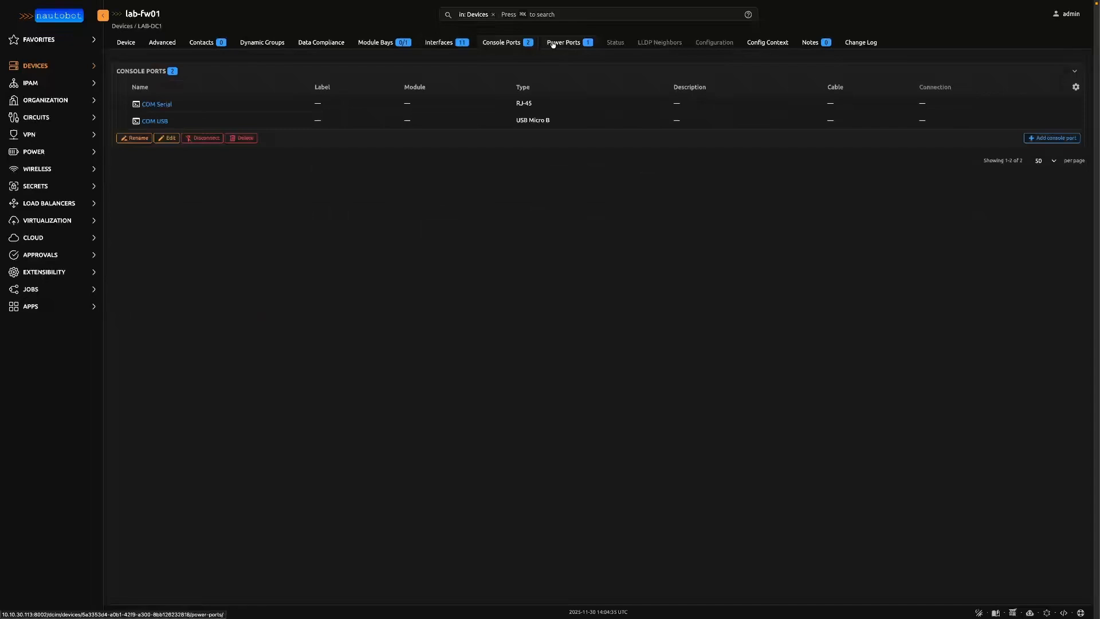
click(544, 45)
click(35, 65)
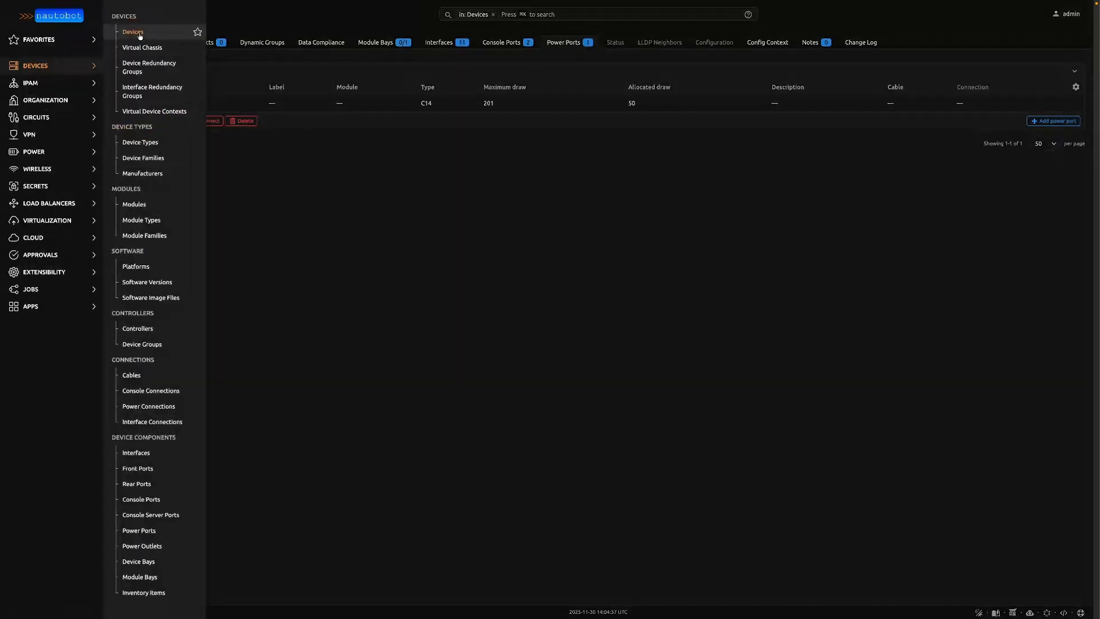
click(137, 28)
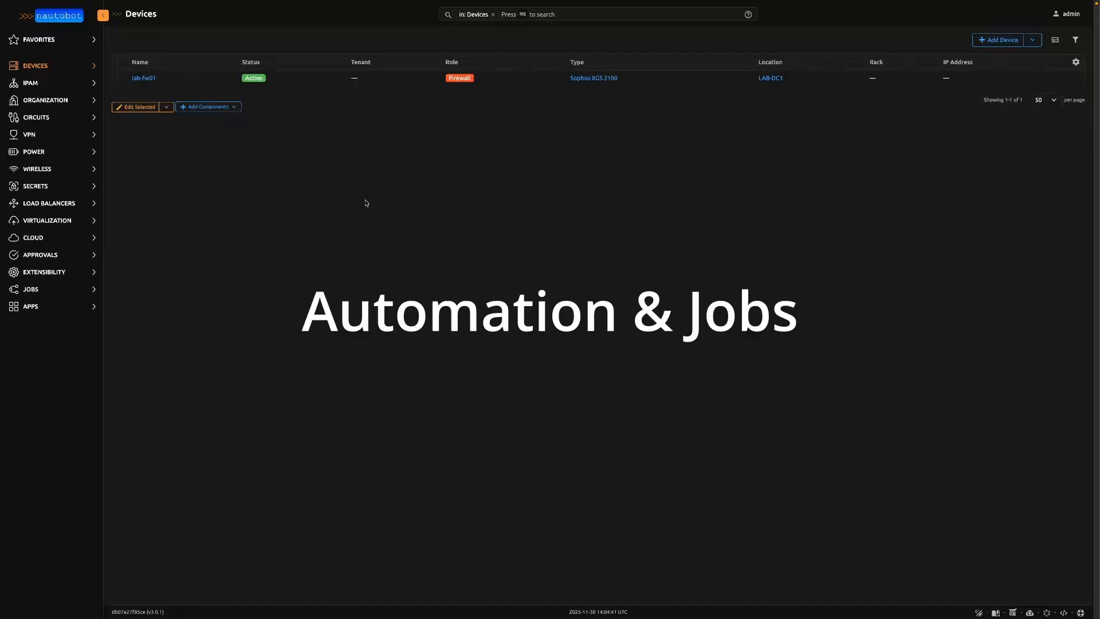
- Open the list of available jobs to review the built-in system jobs
click(30, 288)
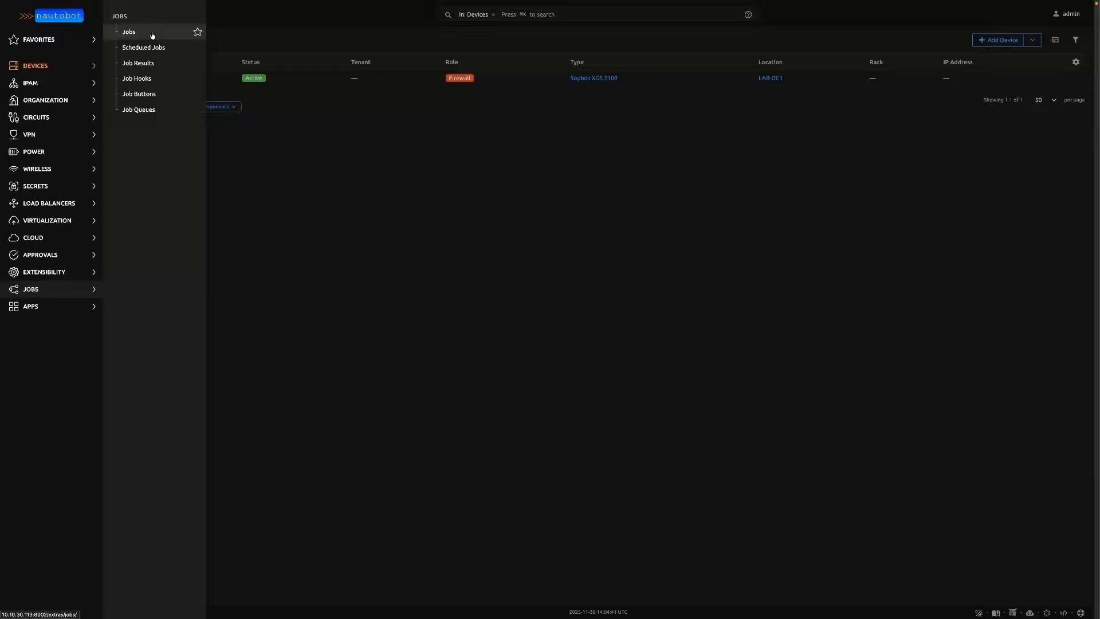
click(152, 35)
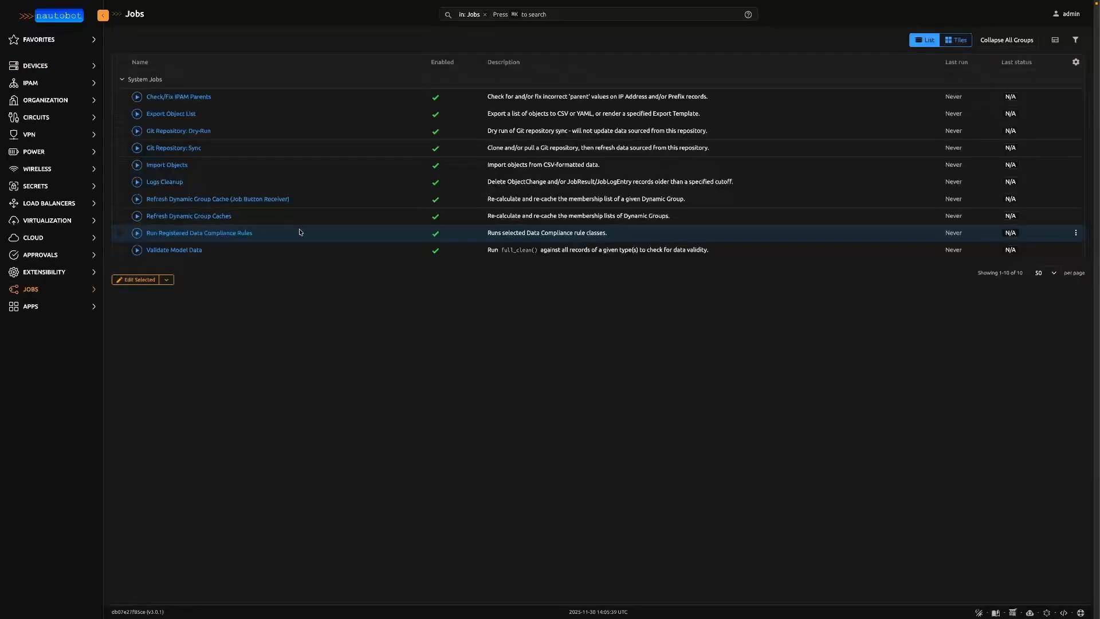